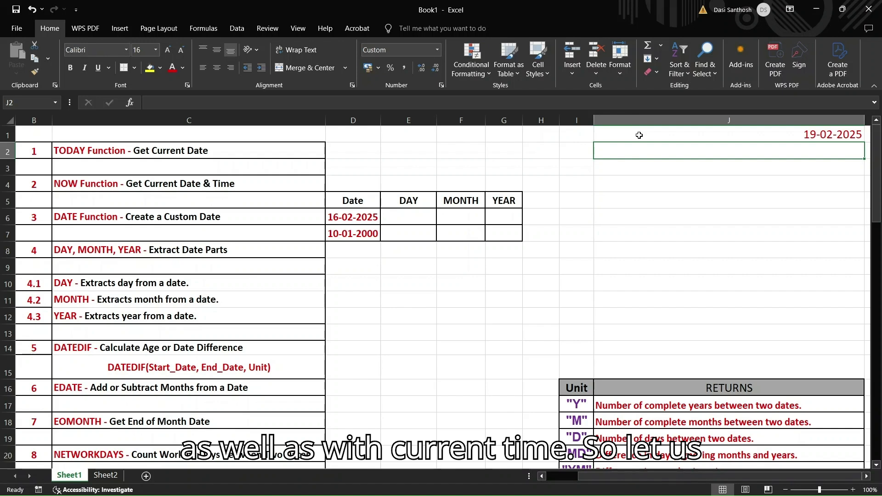
# - Enter the formula =NOW() in cell J2 to return the current date and time
pyautogui.write('=NOW')
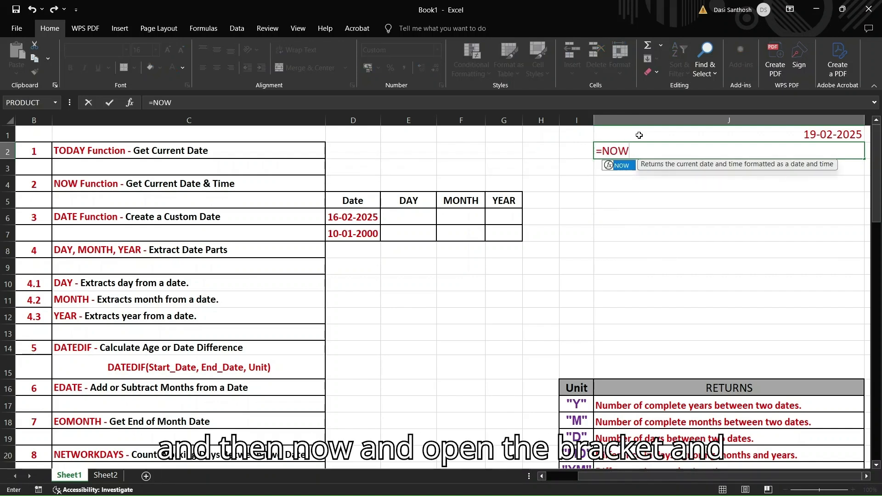
pyautogui.write('()')
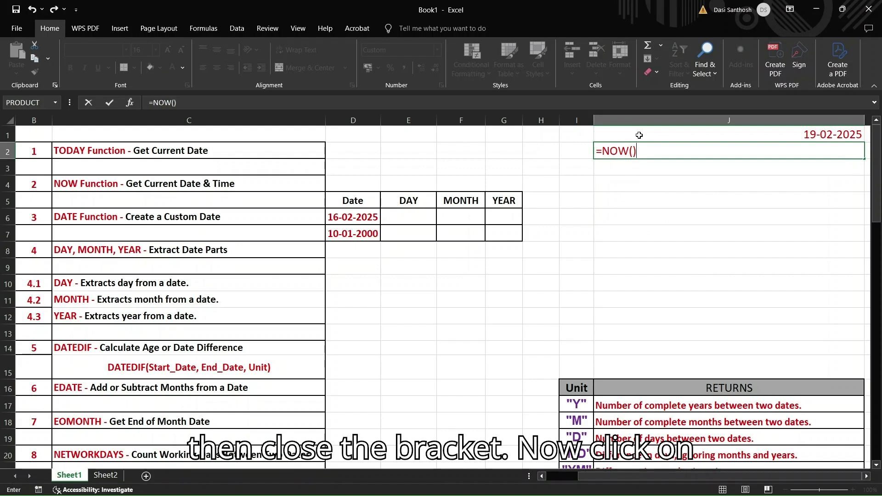
pyautogui.press('Return')
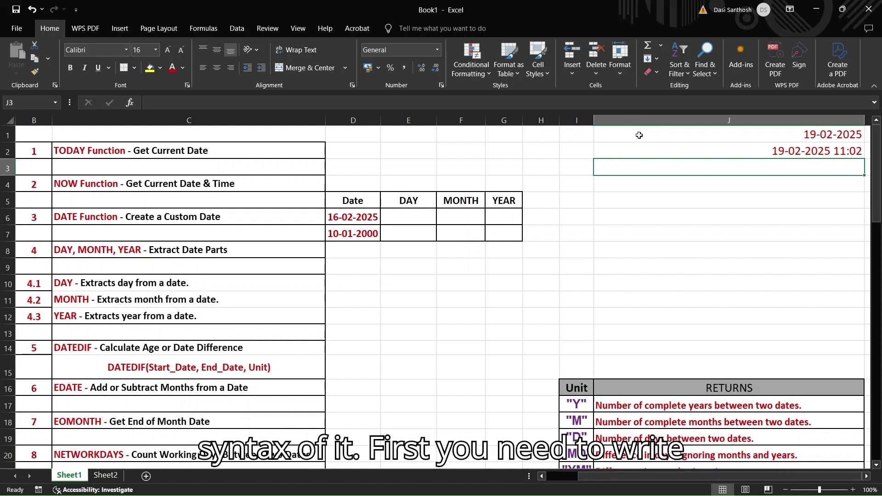
# - Enter the formula =DATE(2025,02,10) in cell J3 to create a custom date
pyautogui.write('=')
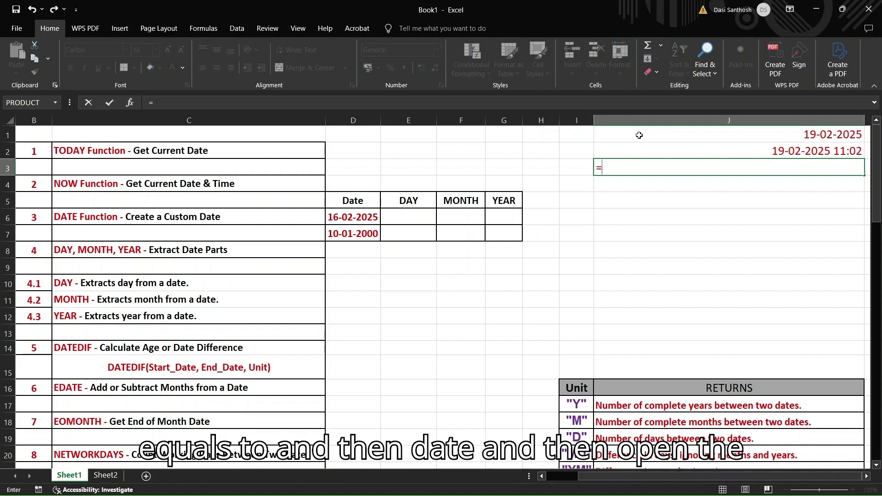
pyautogui.write('DATE(')
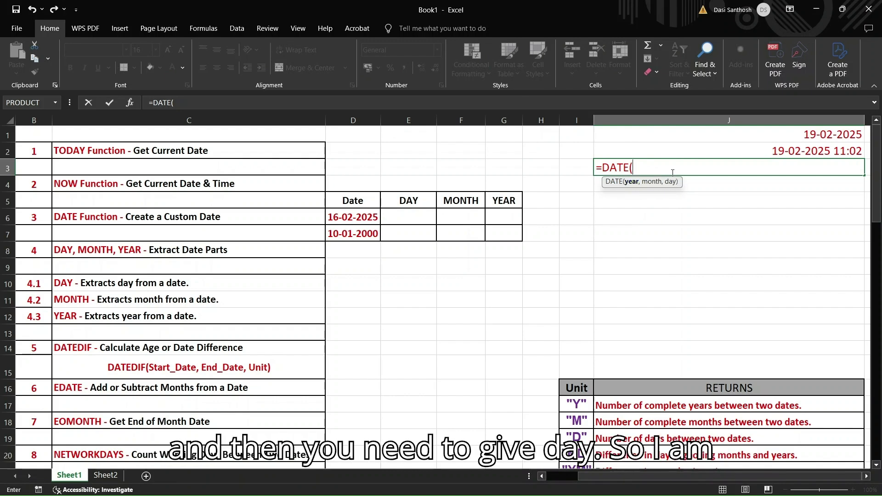
pyautogui.write('202')
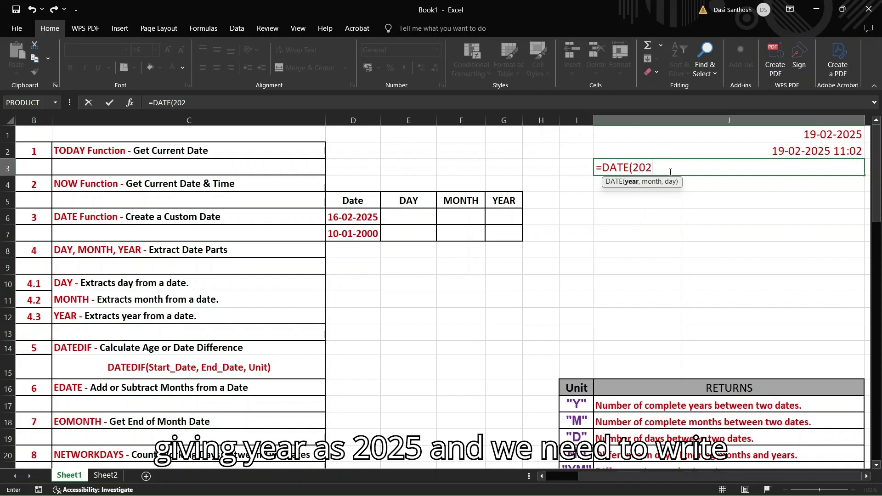
pyautogui.write('5,')
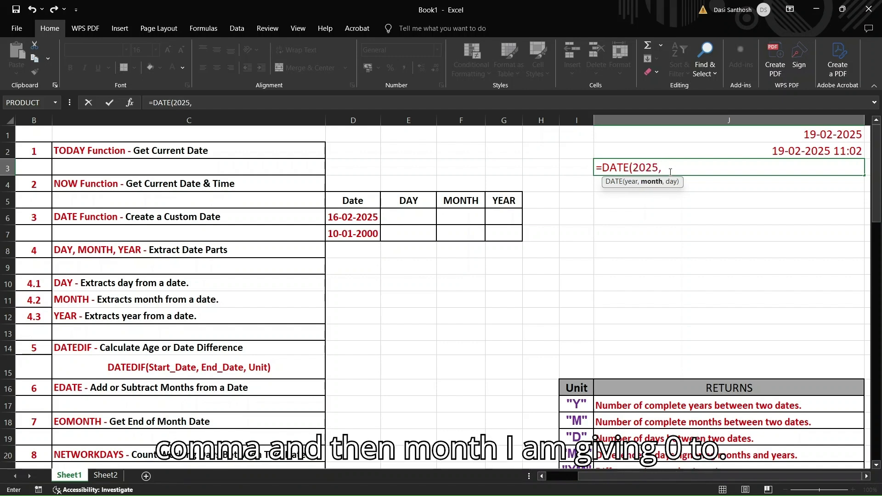
pyautogui.write('02')
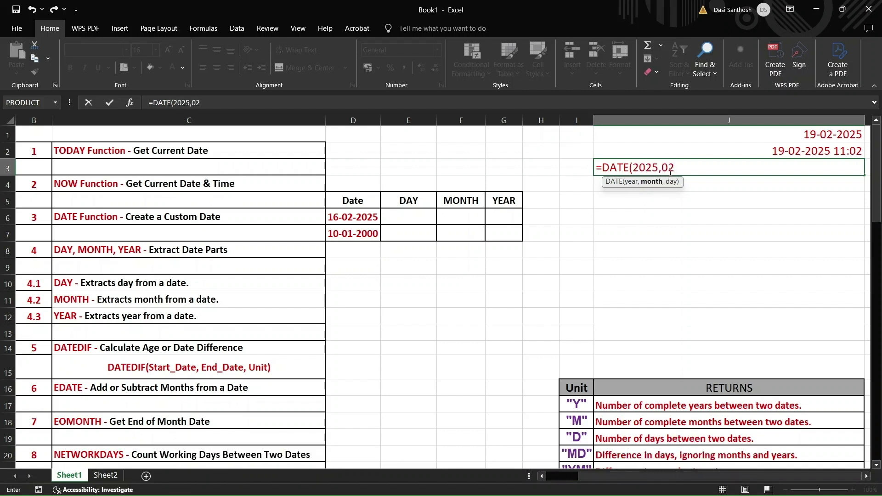
pyautogui.write(',10)')
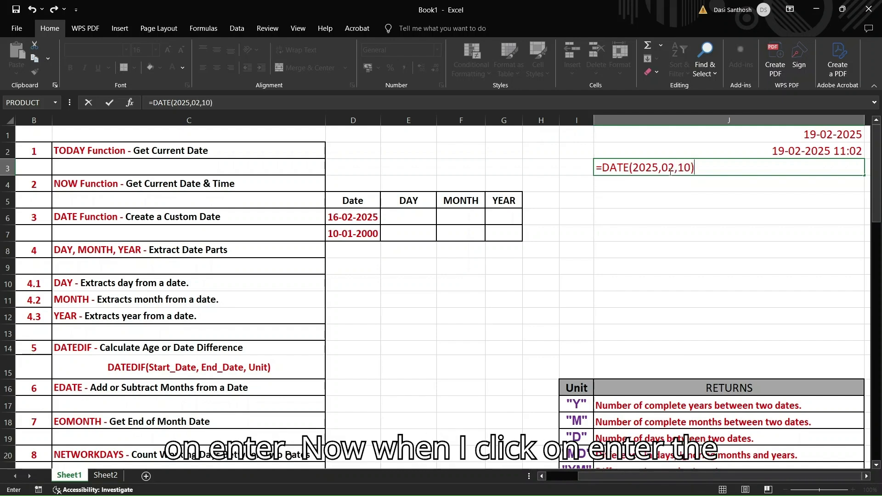
pyautogui.press('Return')
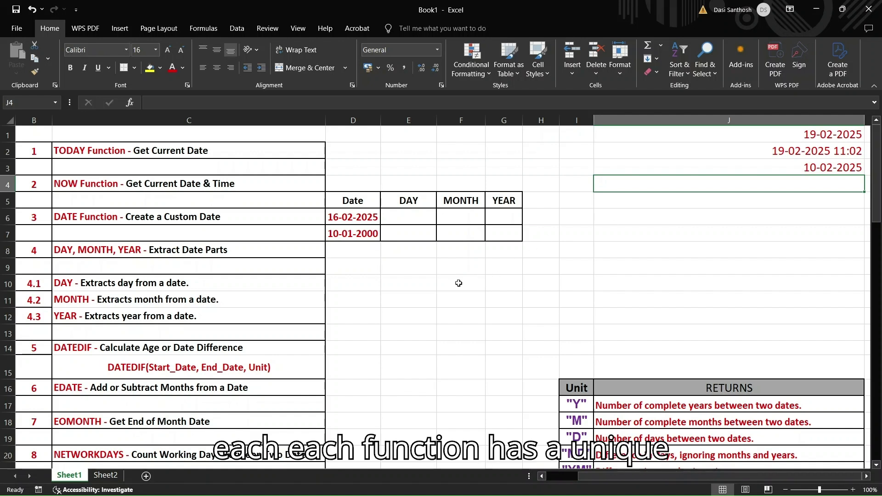
pyautogui.click(73, 285)
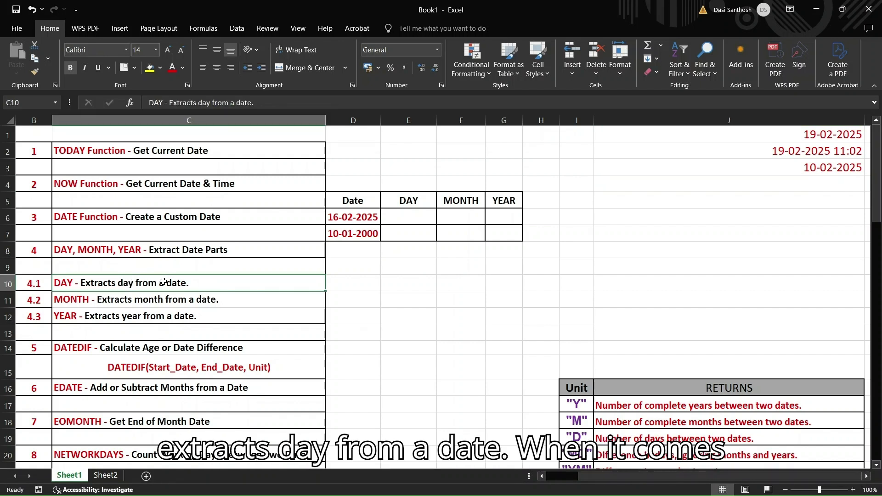
pyautogui.click(160, 300)
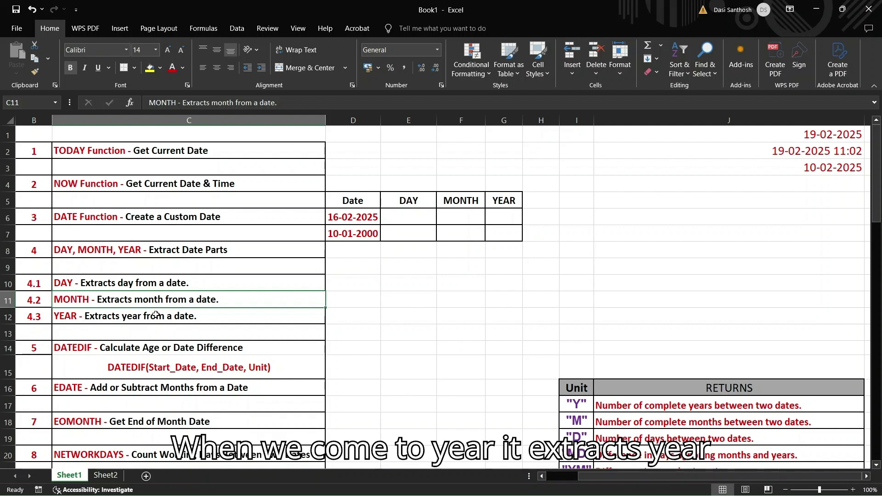
pyautogui.click(156, 315)
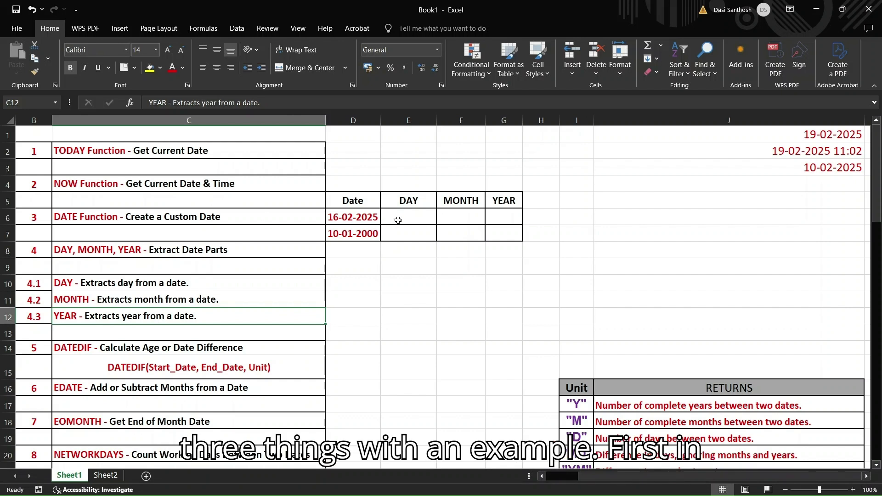
# - Extract the day from the date in D6 by entering =DAY(D6) in cell E6
pyautogui.click(413, 218)
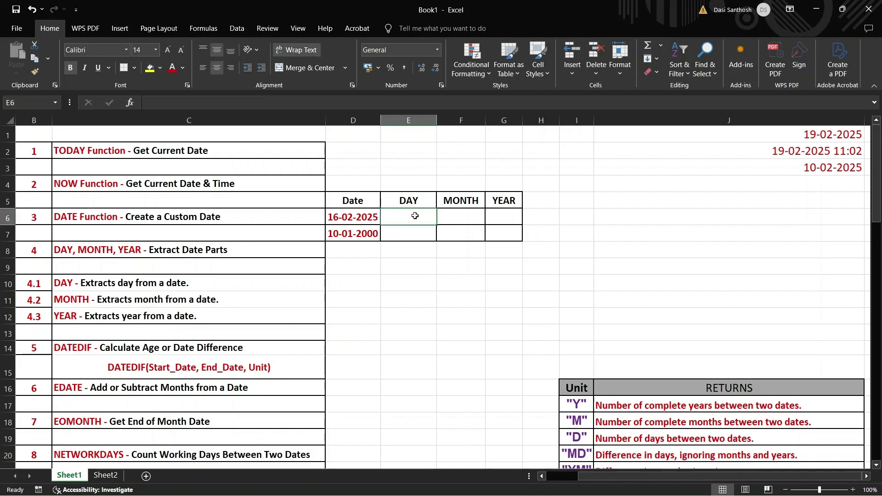
pyautogui.click(367, 214)
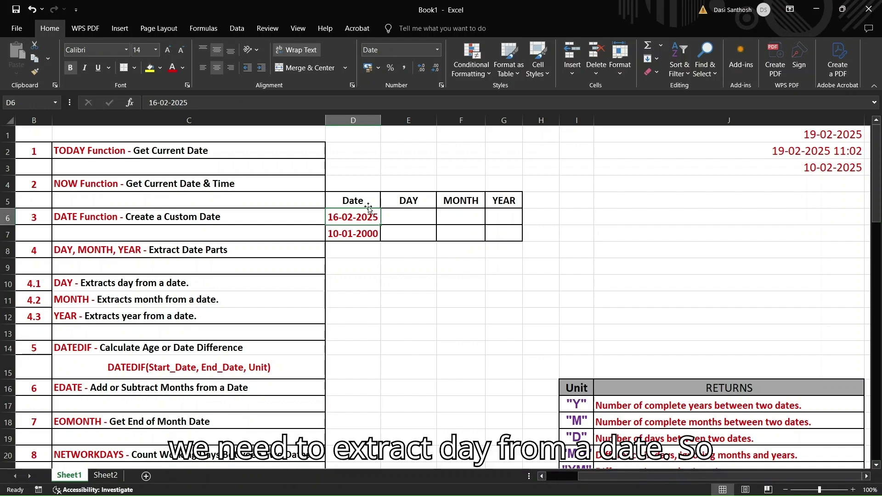
pyautogui.click(410, 215)
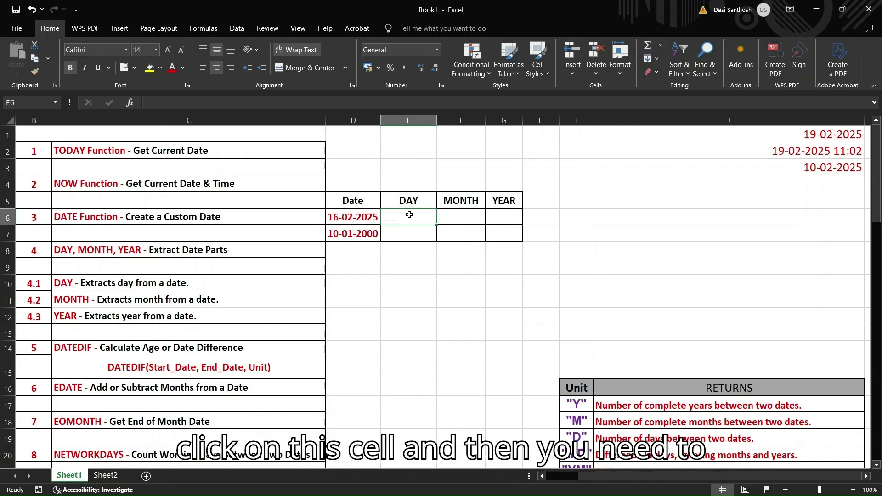
pyautogui.write('=DAY')
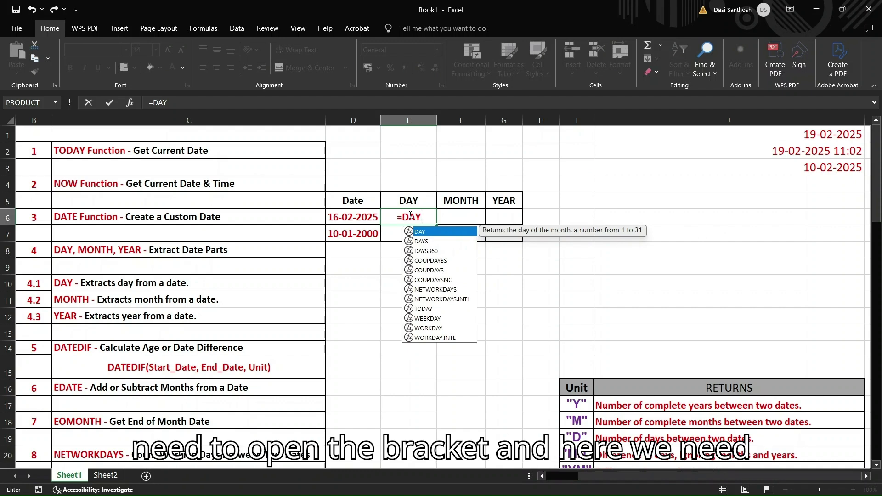
pyautogui.write('(')
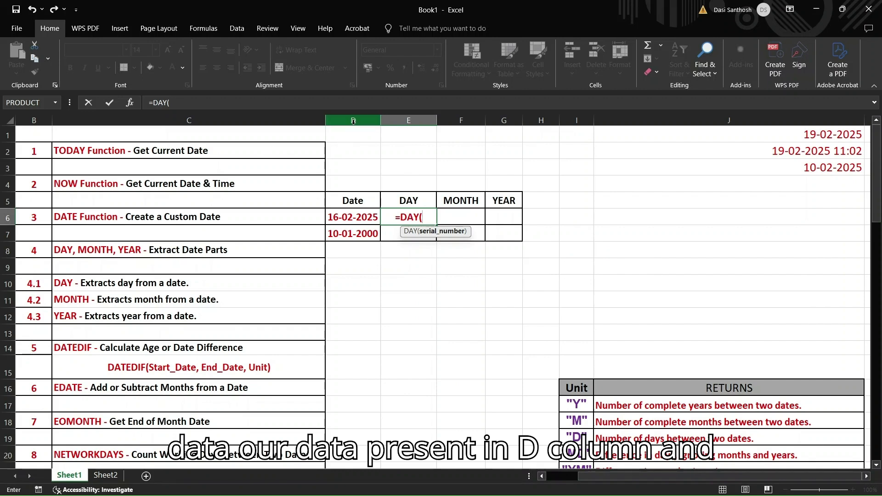
pyautogui.write('D')
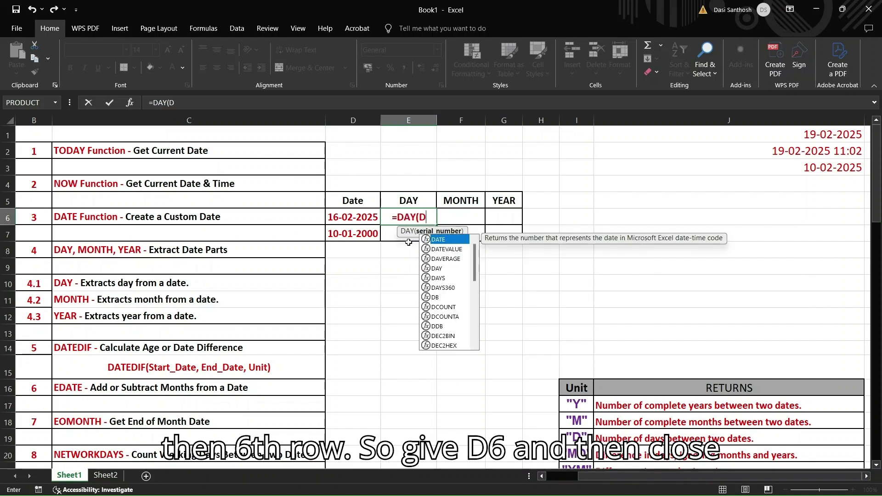
pyautogui.write('6)')
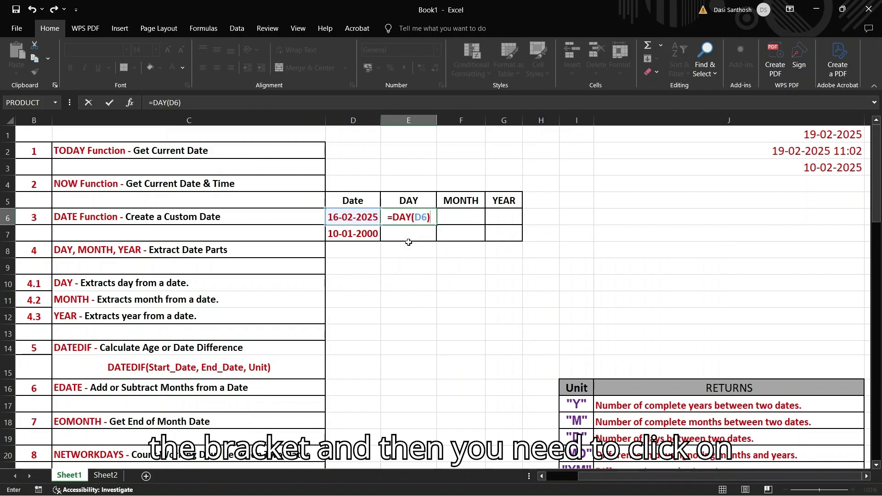
pyautogui.press('Return')
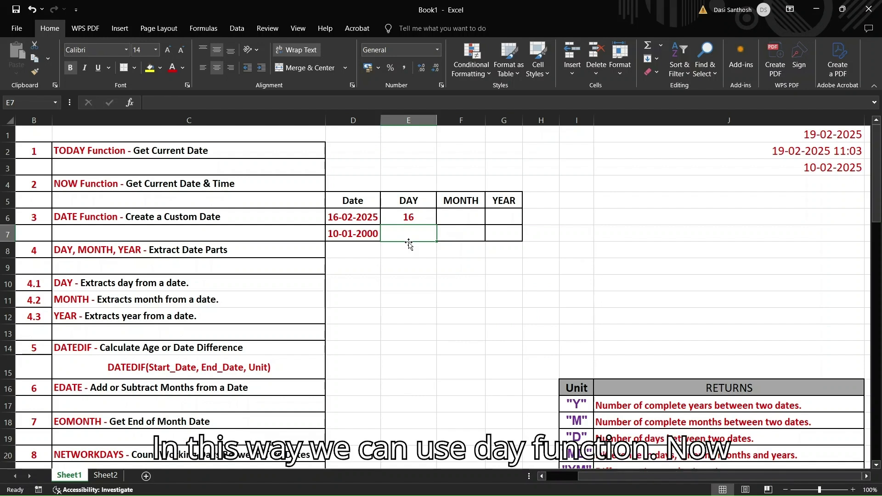
# - Extract the month from the date in D6 by entering =MONTH(D6) in cell F6
pyautogui.click(469, 213)
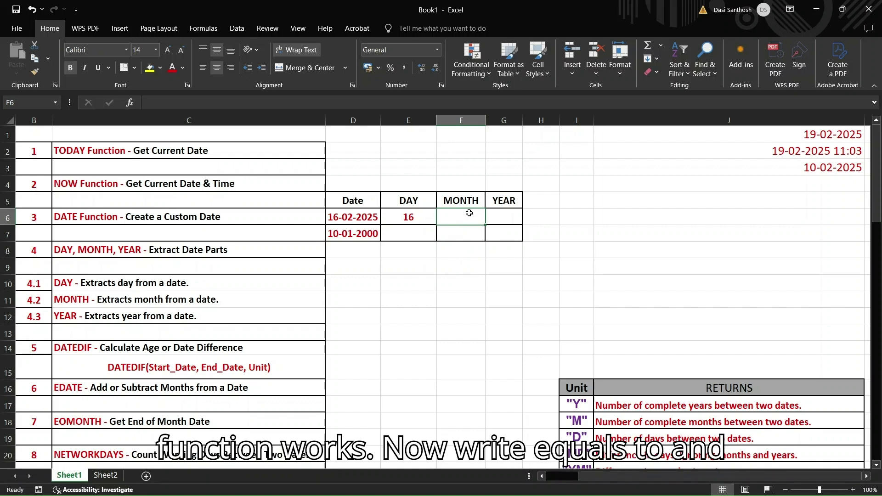
pyautogui.write('=')
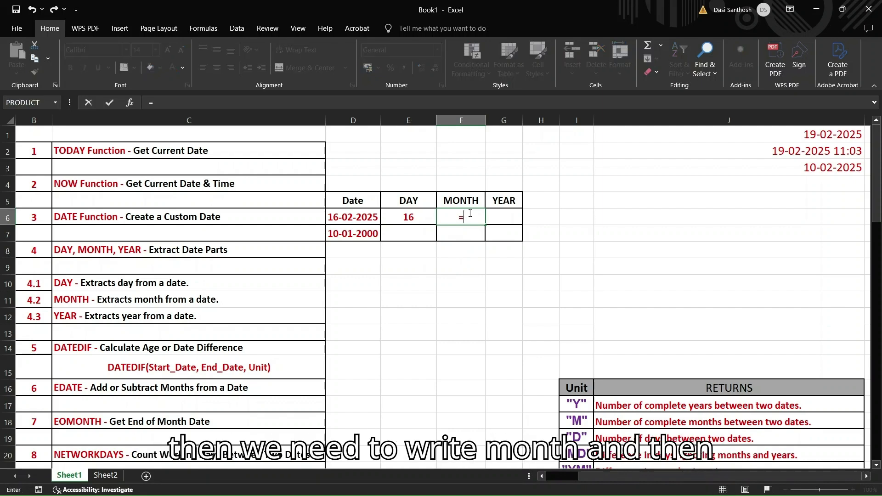
pyautogui.write('MON')
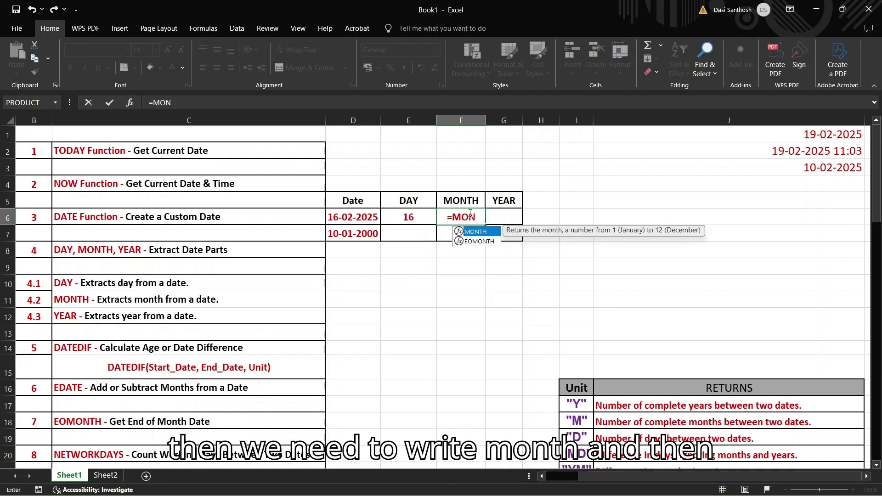
pyautogui.write('TH(')
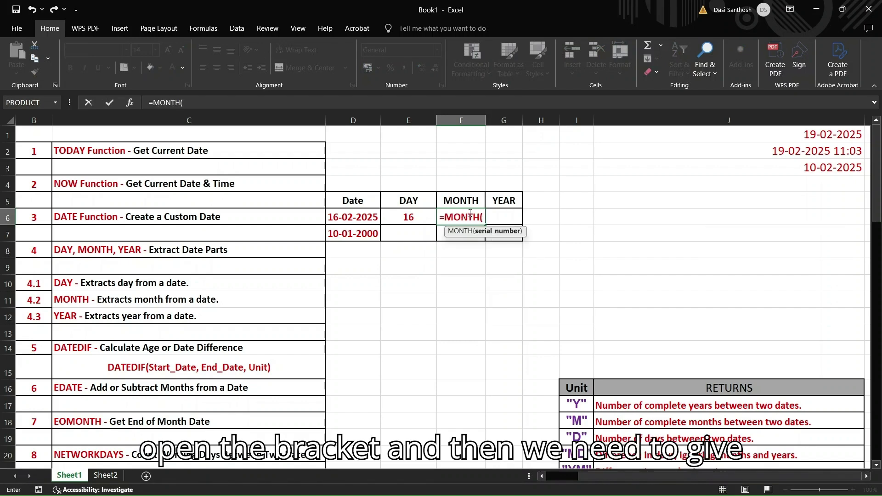
pyautogui.write('D6')
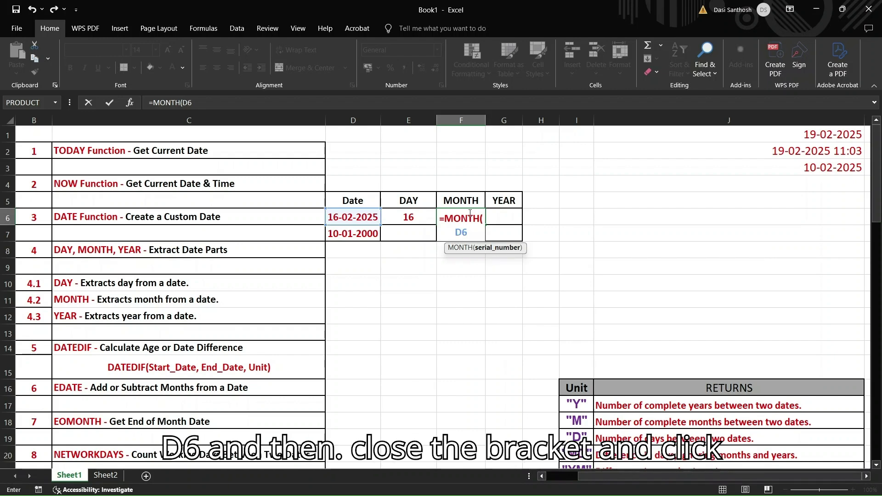
pyautogui.write(')')
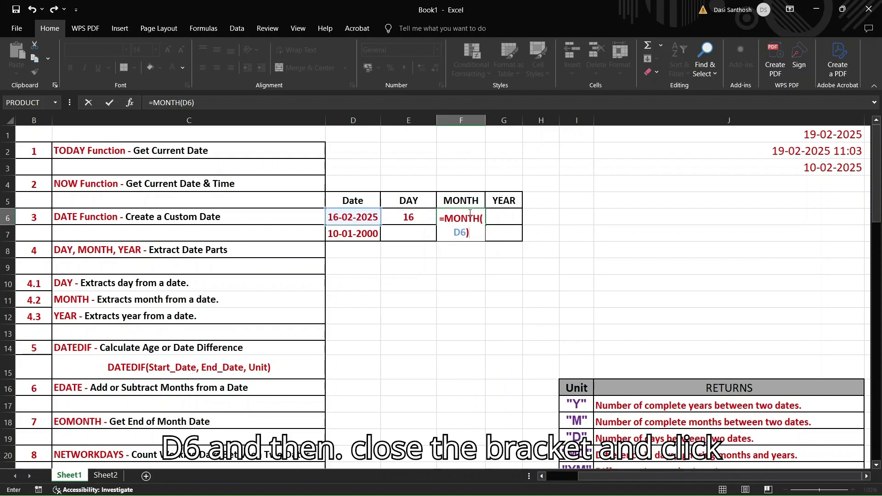
pyautogui.press('Return')
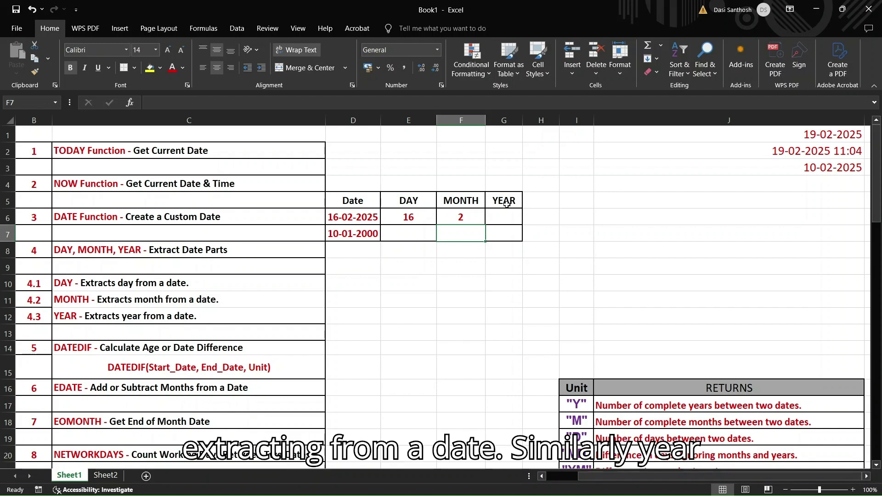
# - Extract the year from the date in D6 by entering =YEAR(D6) in cell G6
pyautogui.click(506, 221)
pyautogui.write('=YE')
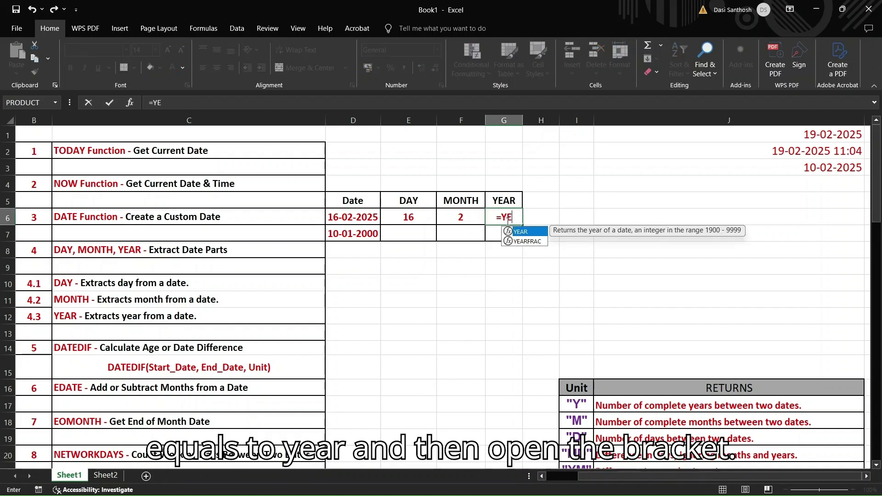
pyautogui.write('AR(D6)')
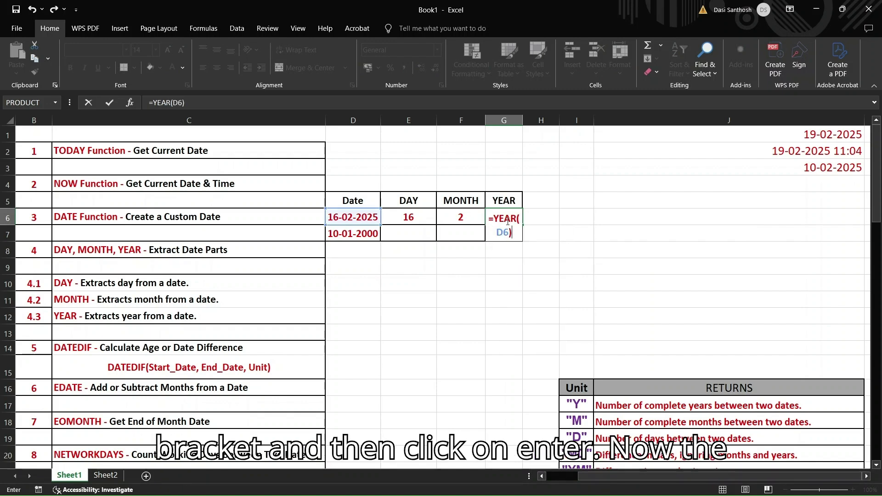
pyautogui.press('Return')
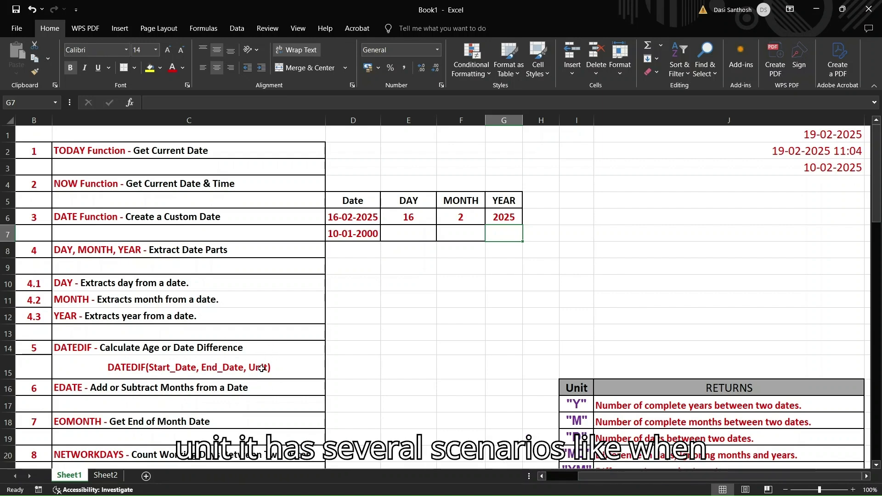
# - Examine the table of DATEDIF unit codes and what each one returns, including "MD"
pyautogui.scroll(-2, 542, 365)
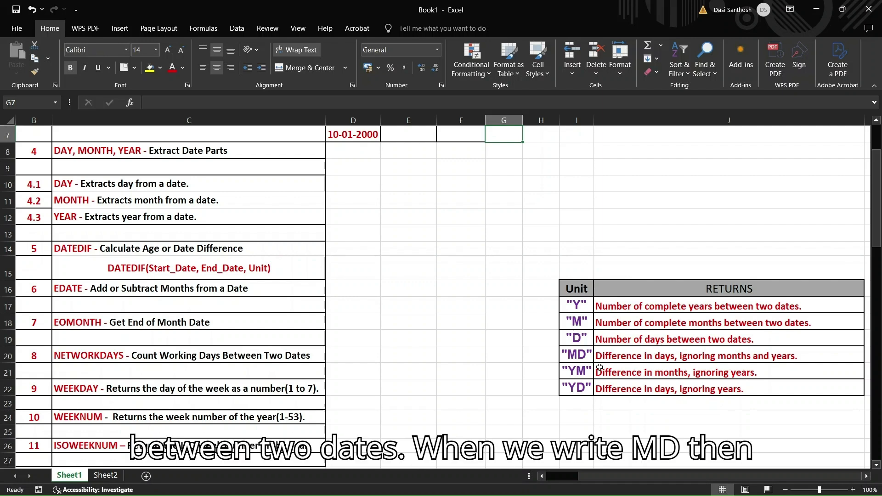
pyautogui.click(575, 355)
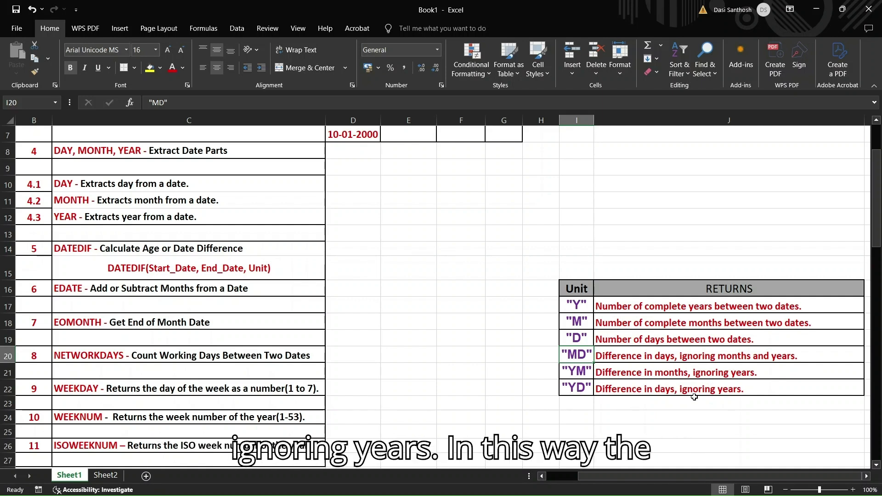
pyautogui.scroll(1, 499, 341)
pyautogui.scroll(1, 498, 342)
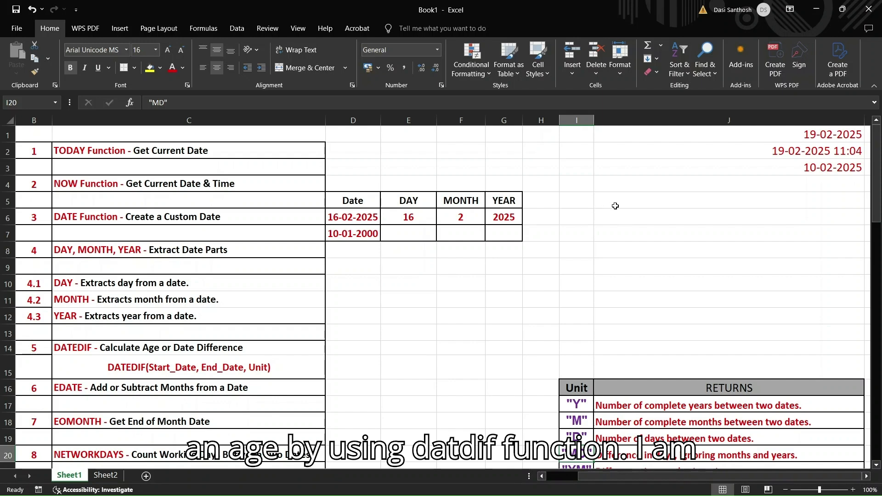
# - Calculate the complete years from the date in D7 to today by entering =DATEDIF(D7,TODAY(),"Y") in cell J4
pyautogui.click(614, 188)
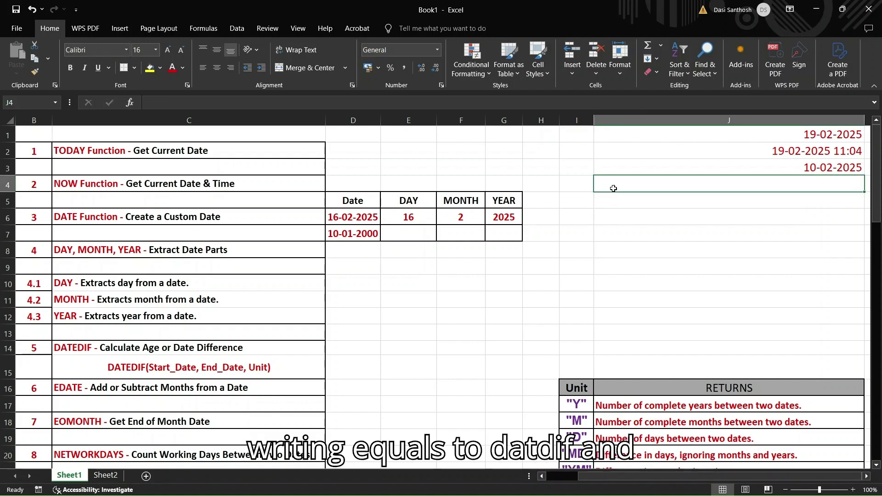
pyautogui.write('=DATEDIF')
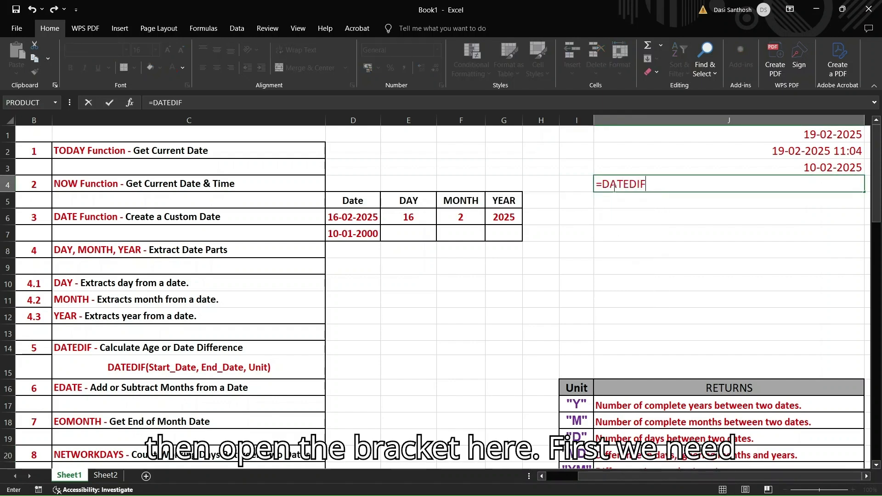
pyautogui.write('(')
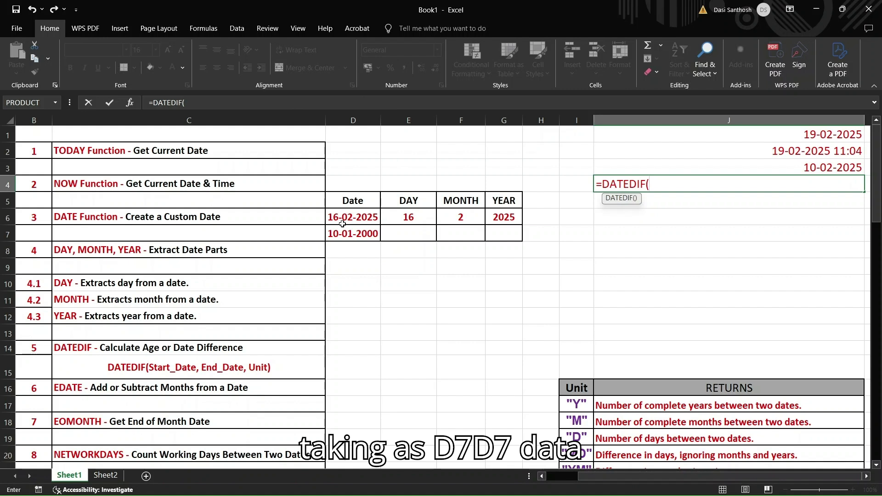
pyautogui.write('D7')
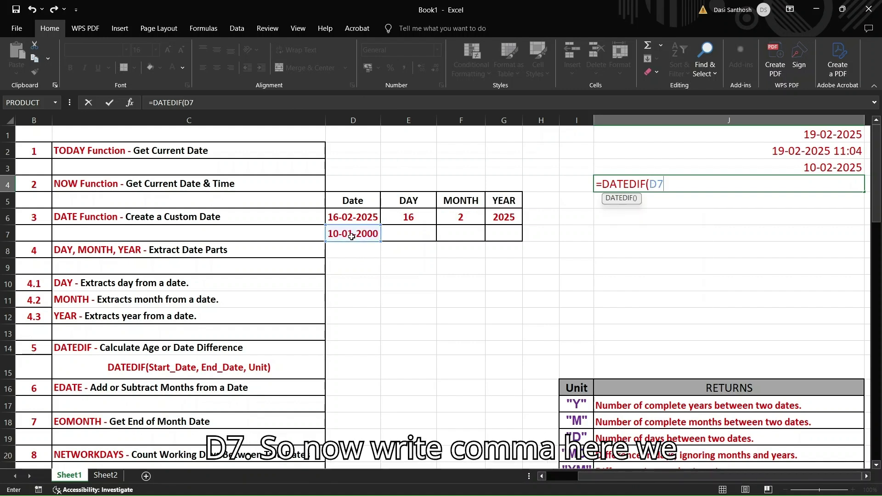
pyautogui.write(',')
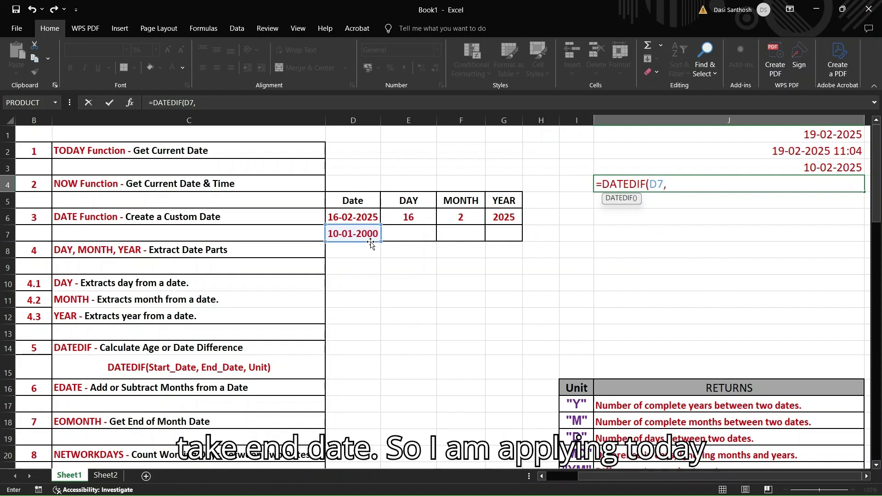
pyautogui.write('TODAY')
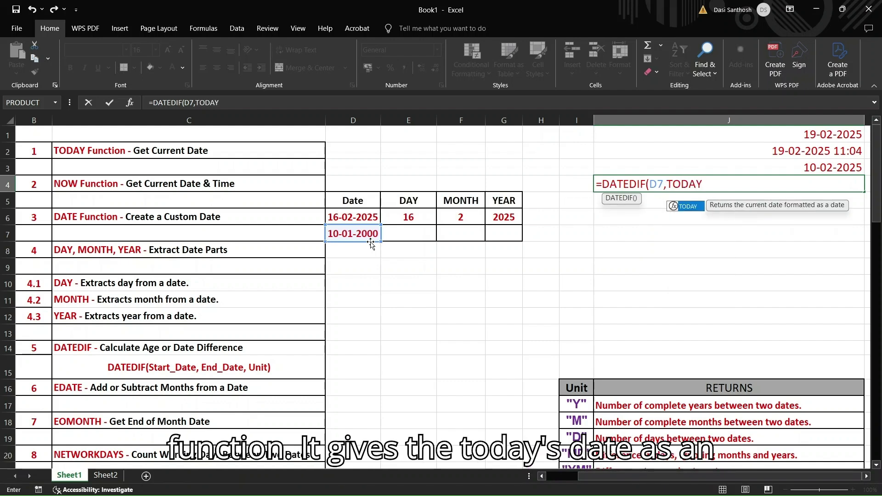
pyautogui.write('()')
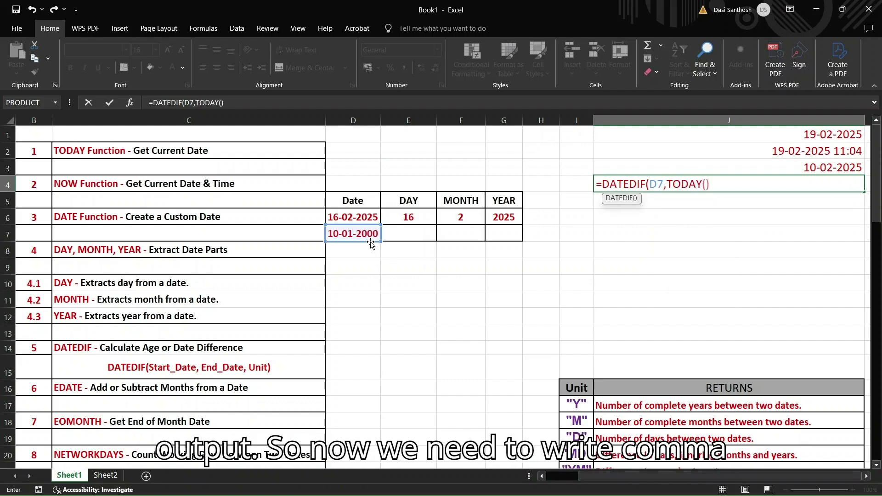
pyautogui.write(',')
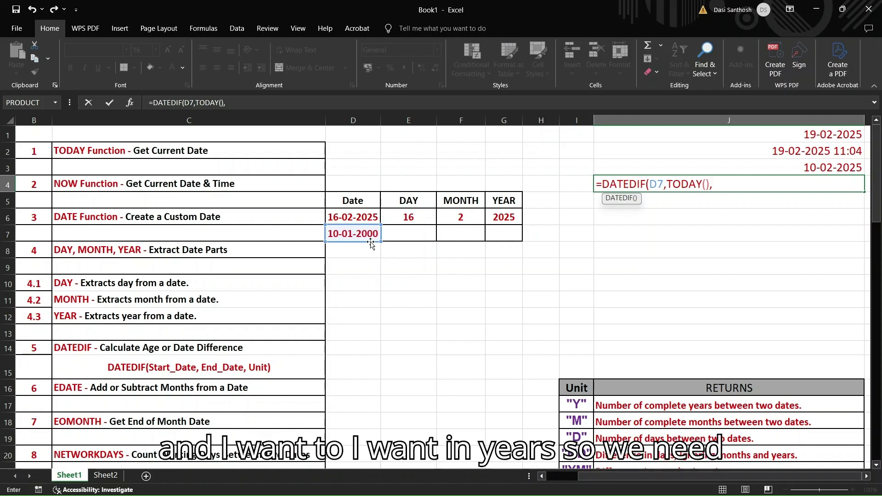
pyautogui.write('"')
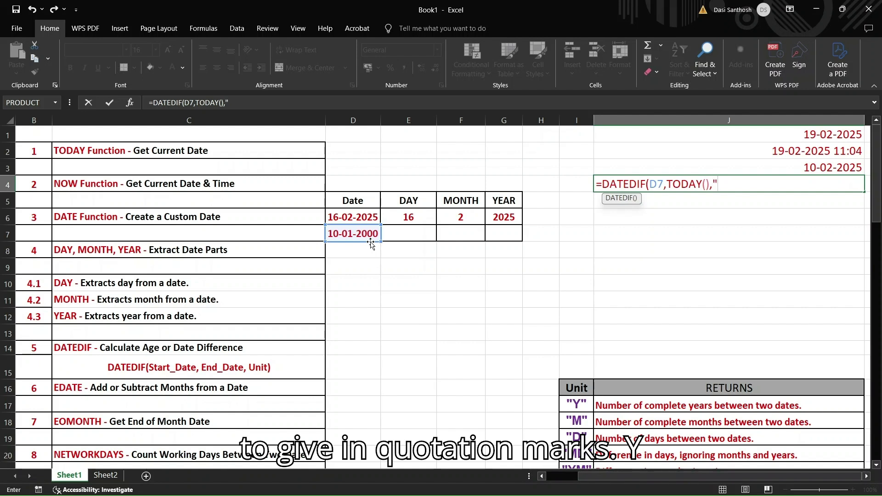
pyautogui.write('Y"')
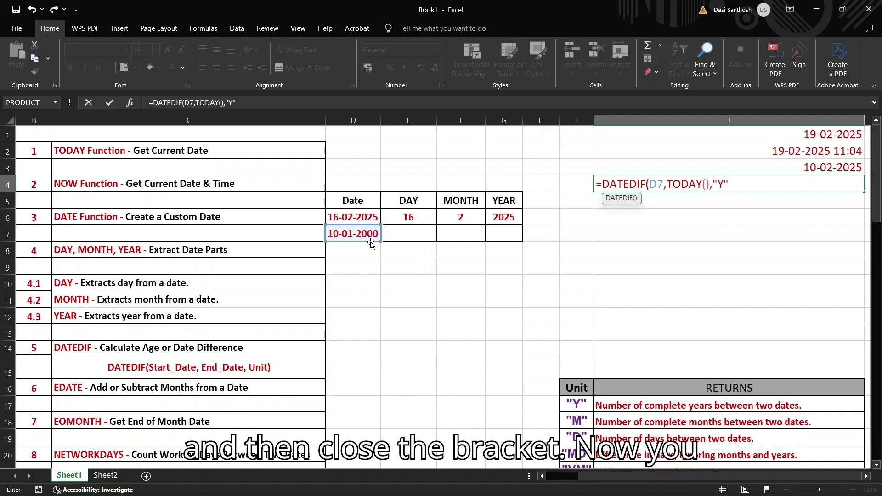
pyautogui.write(')')
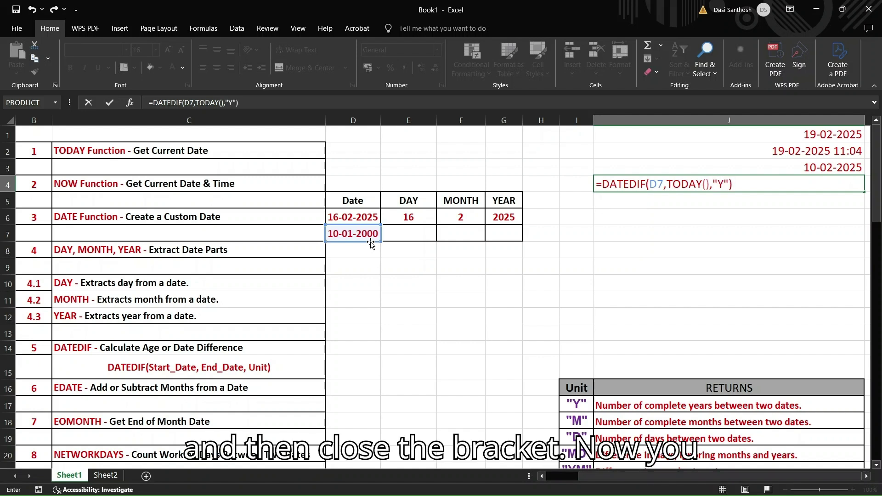
pyautogui.press('Return')
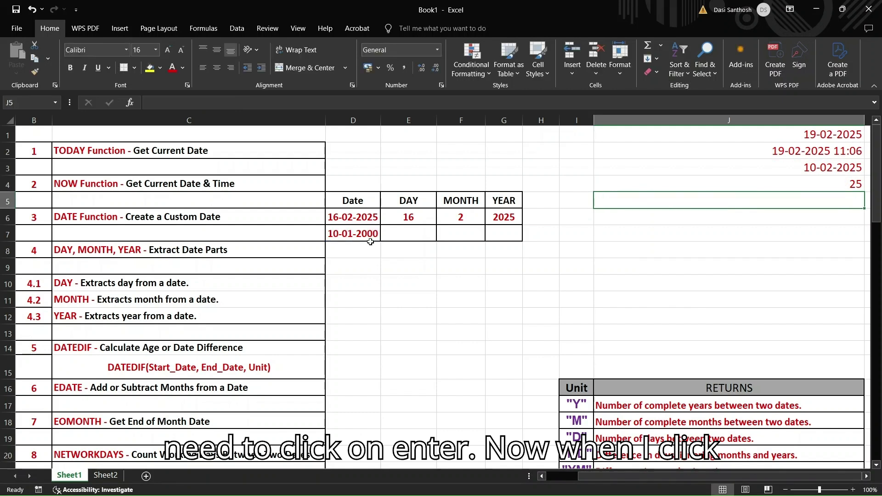
pyautogui.click(839, 182)
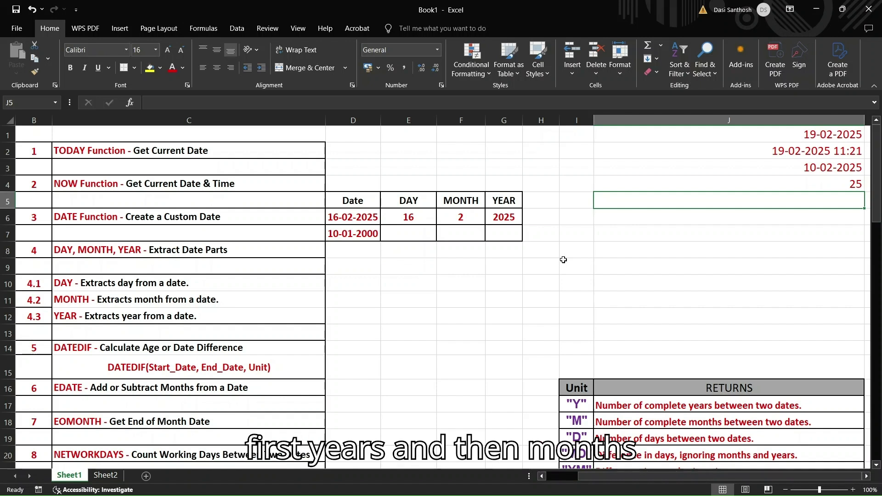
# - Enter the text YEARS MONTHS DAYS in cell J5 as the desired age format
pyautogui.write('YEARS M')
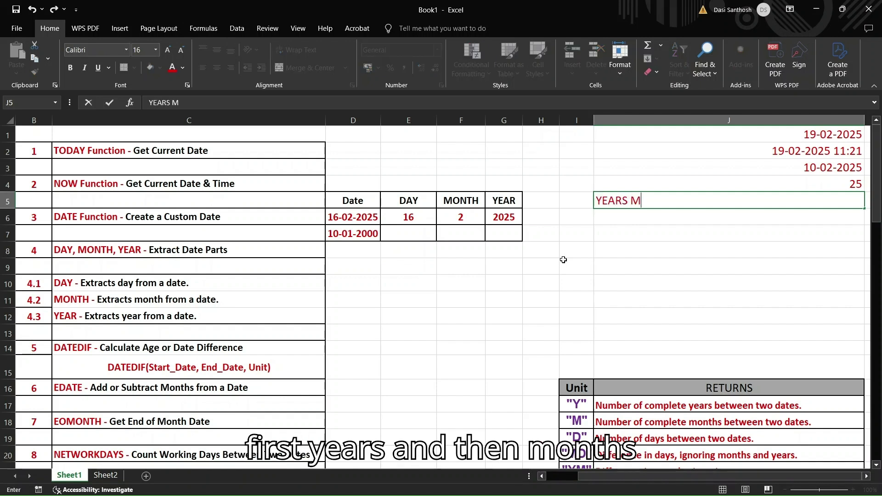
pyautogui.write('ONTHS DAYS')
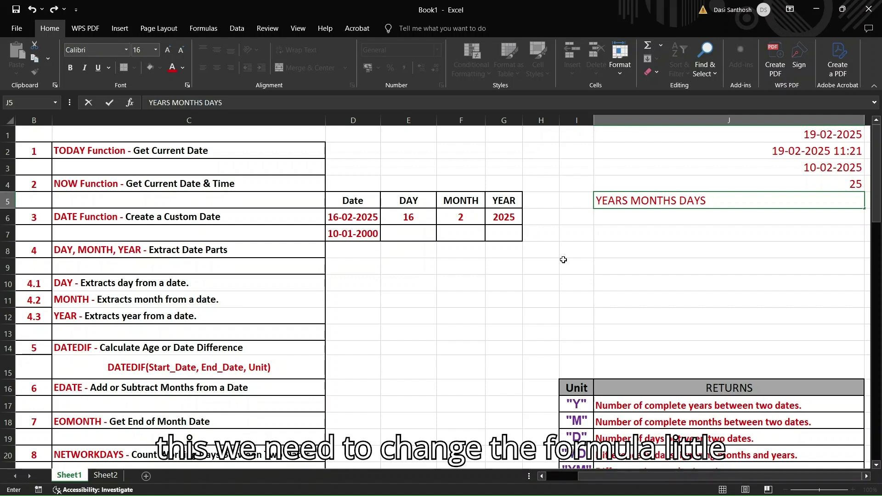
# - Start the combined age formula in cell J7 with =DATEDIF(D7,TODAY(),"Y") & "YEARS", leaving it open for more parts
pyautogui.click(628, 232)
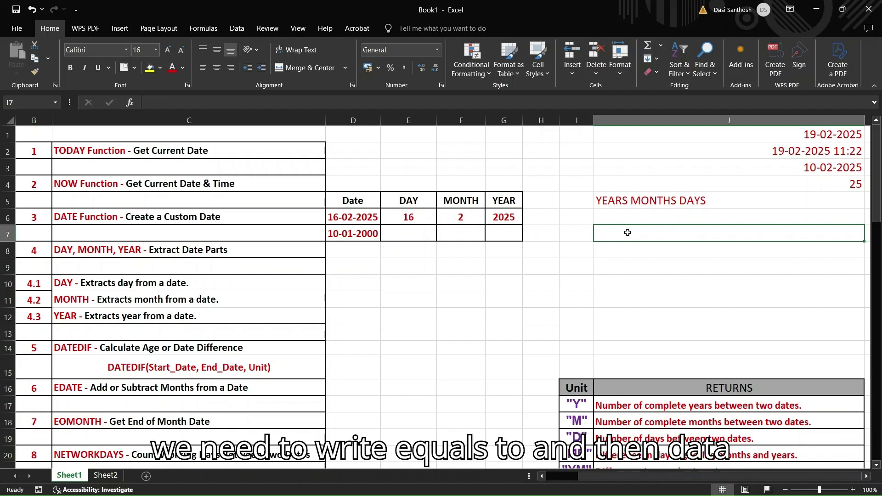
pyautogui.write('=DATED')
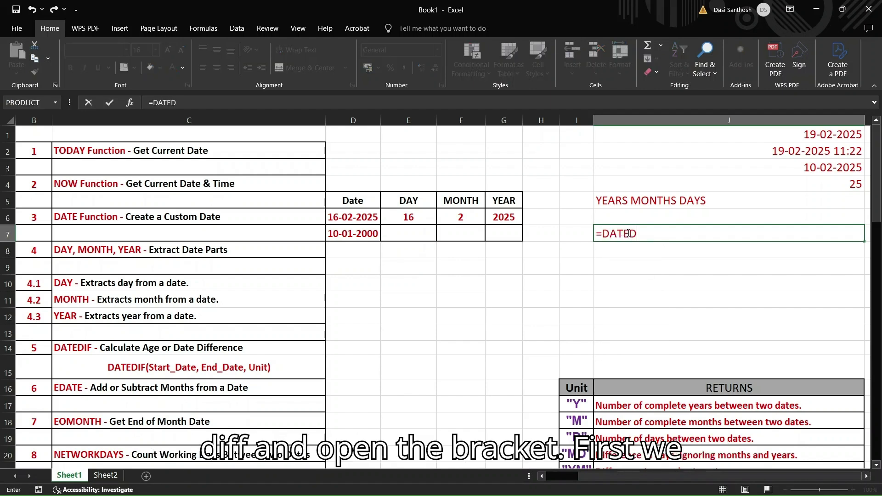
pyautogui.write('IF(')
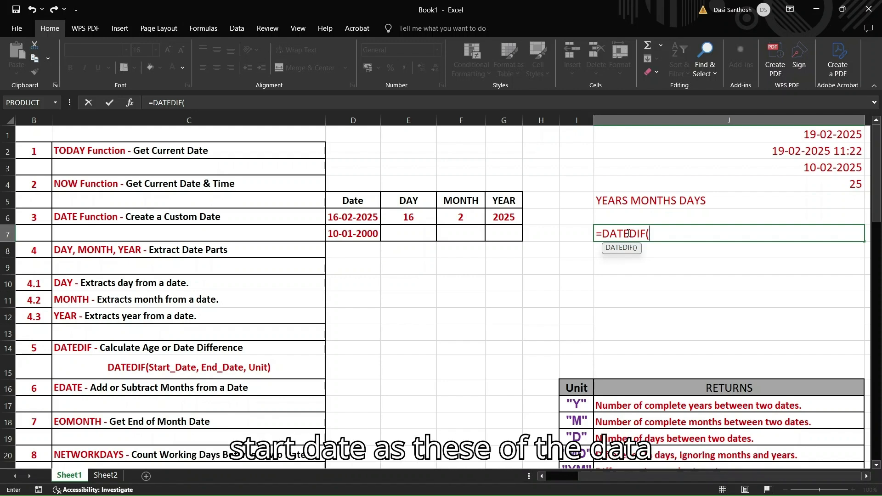
pyautogui.write('D7,')
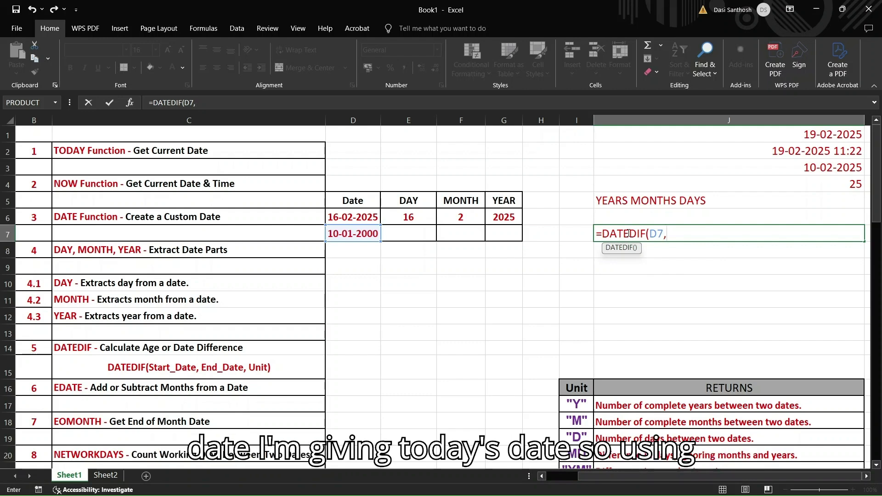
pyautogui.write('TODAY()')
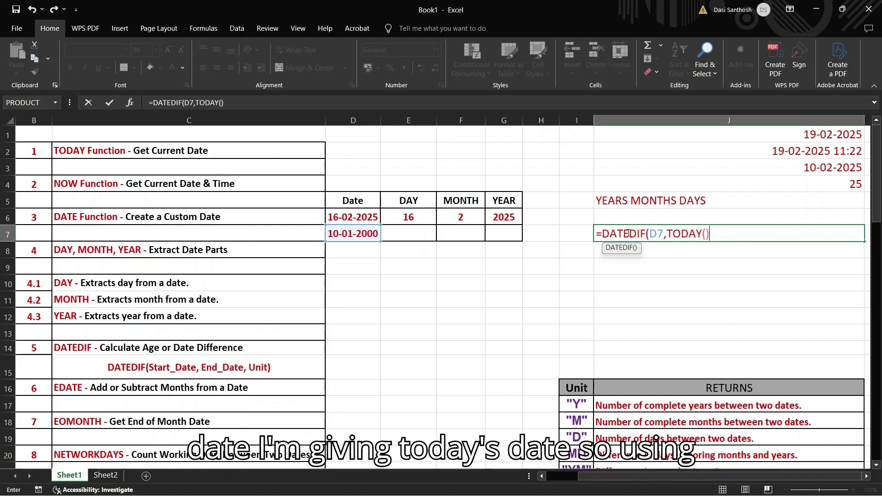
pyautogui.write(',')
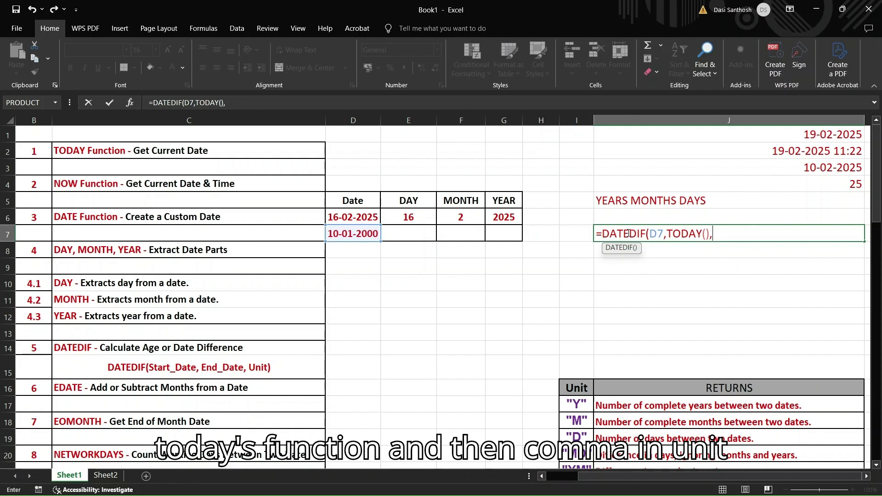
pyautogui.write('"')
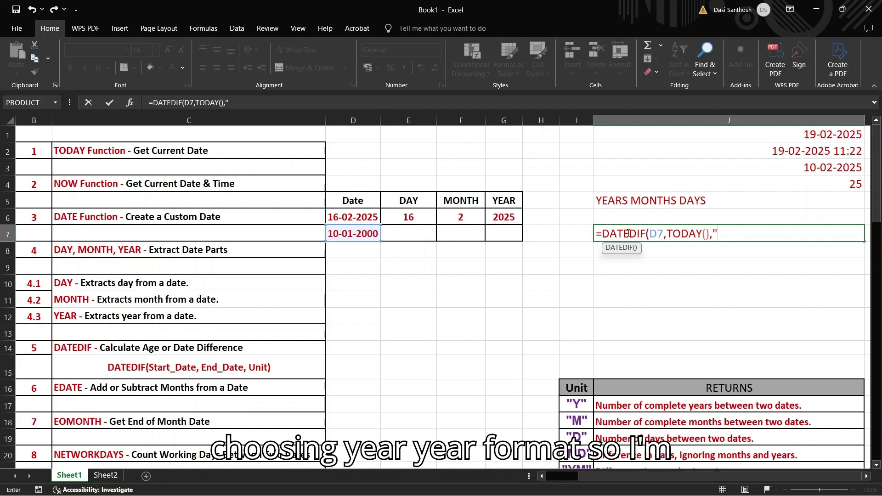
pyautogui.write('Y"')
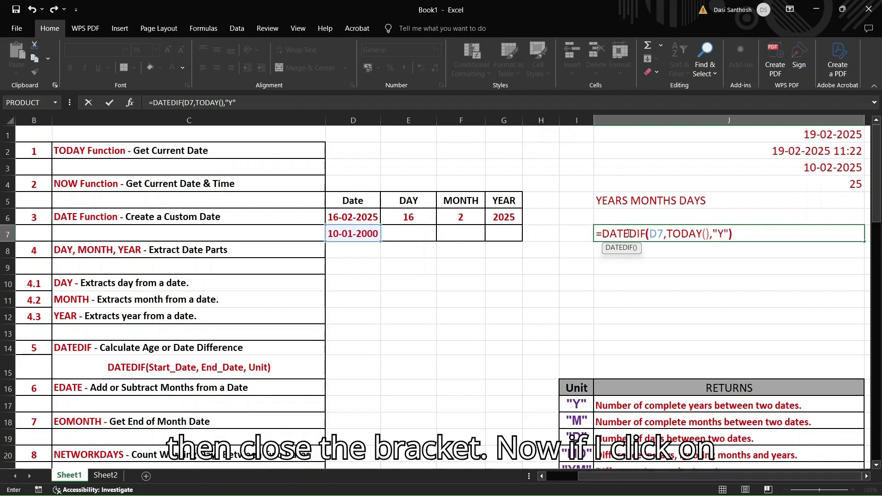
pyautogui.write(')')
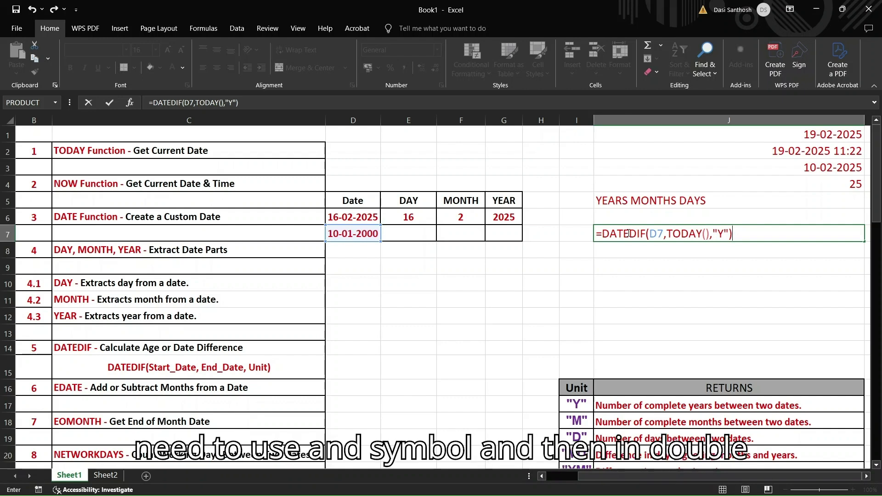
pyautogui.write('& " ')
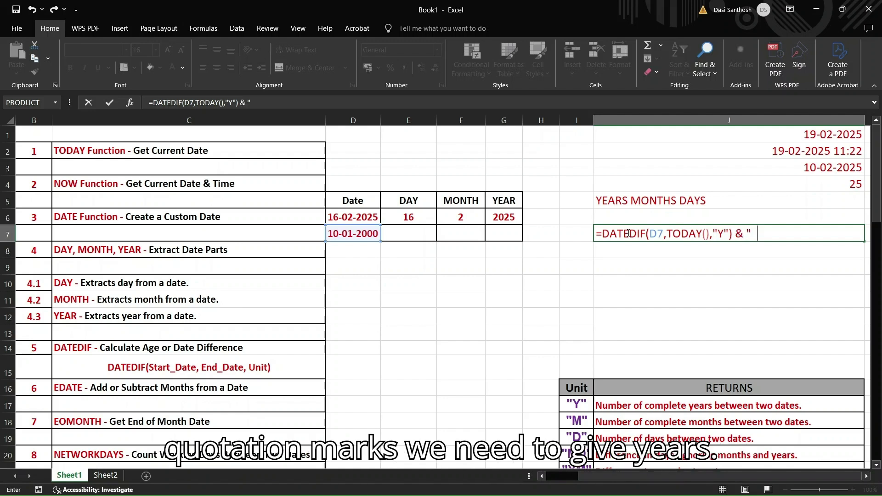
pyautogui.write('YEARS"')
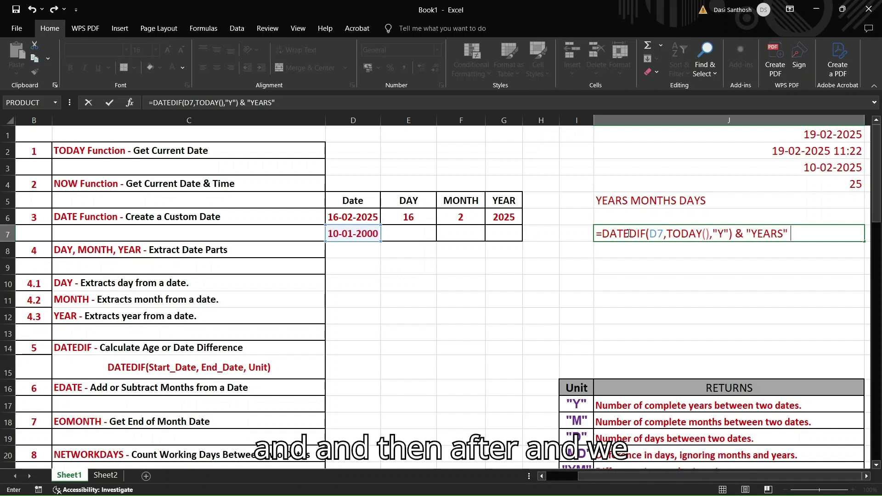
# - Append the months part & DATEDIF(D7,TODAY(),"YM") to the open age formula in cell J7
pyautogui.write('&')
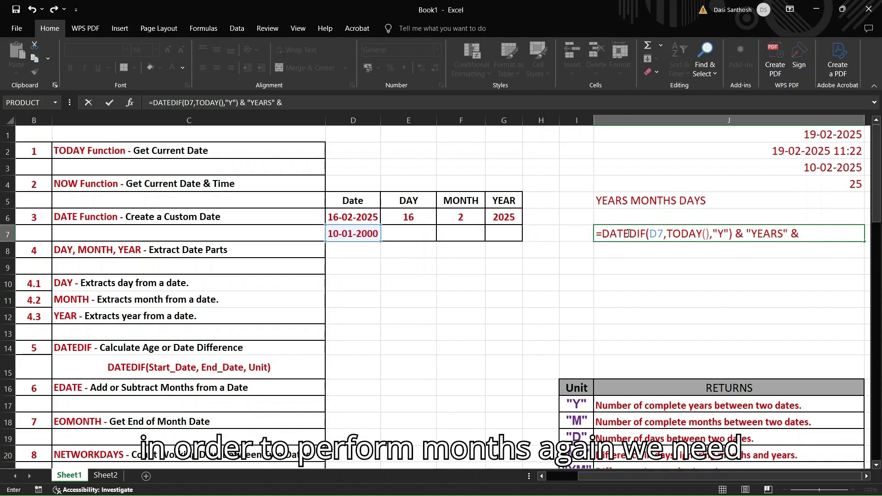
pyautogui.write('DATEDIF')
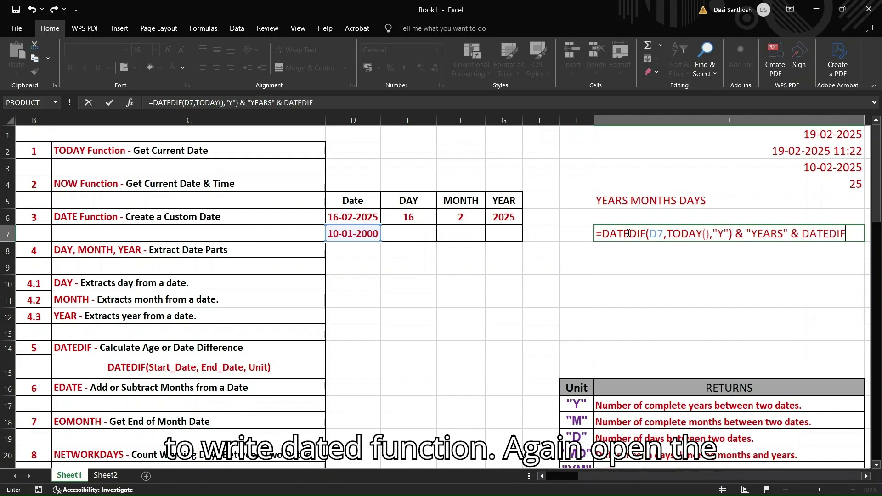
pyautogui.write('(')
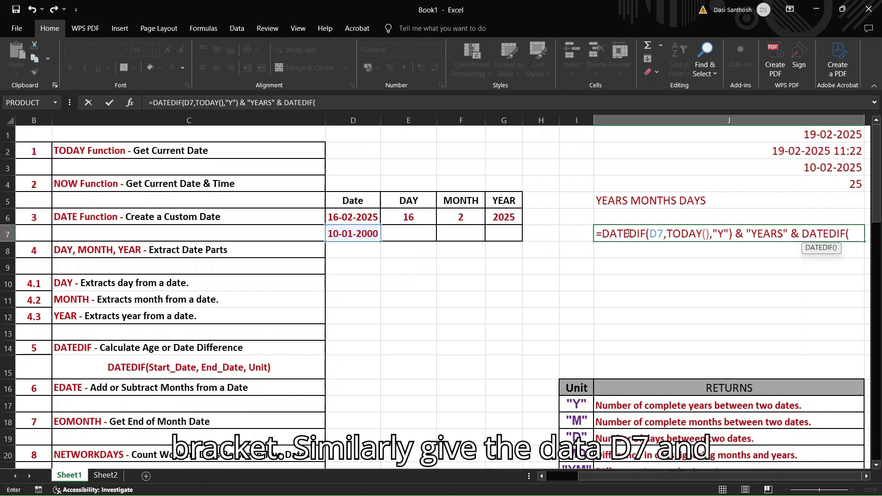
pyautogui.write('D7,TO')
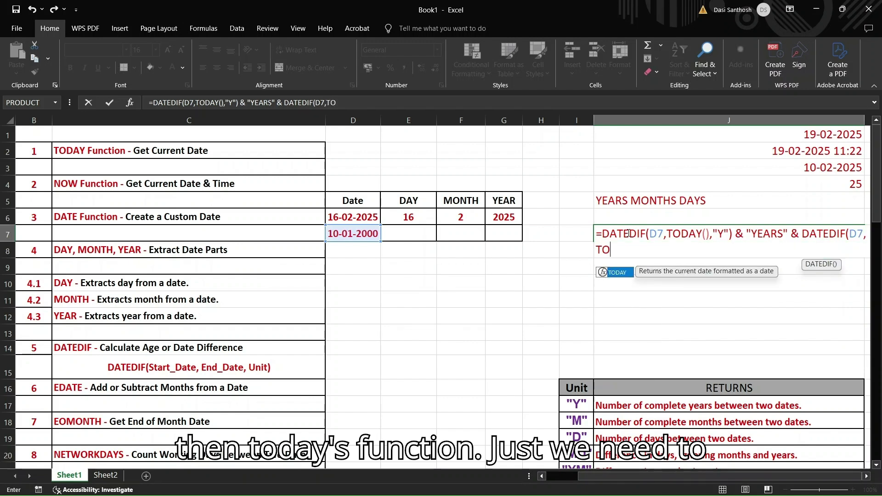
pyautogui.write('DAY(')
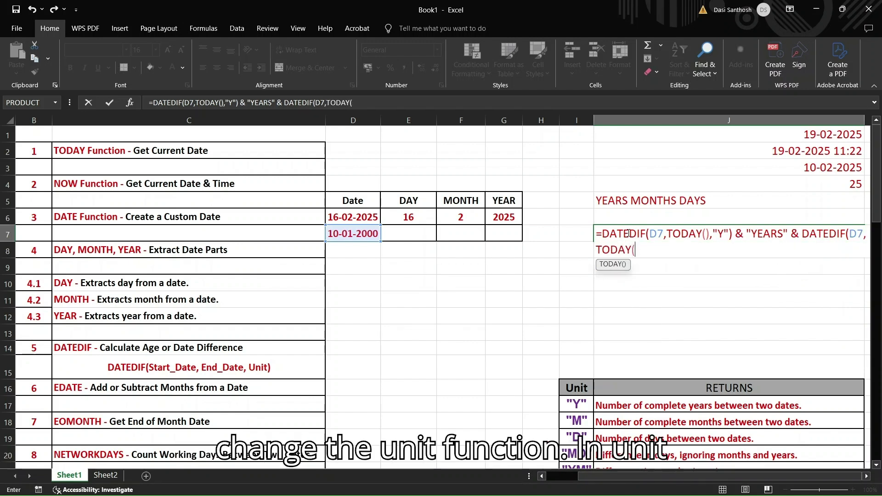
pyautogui.write('),"')
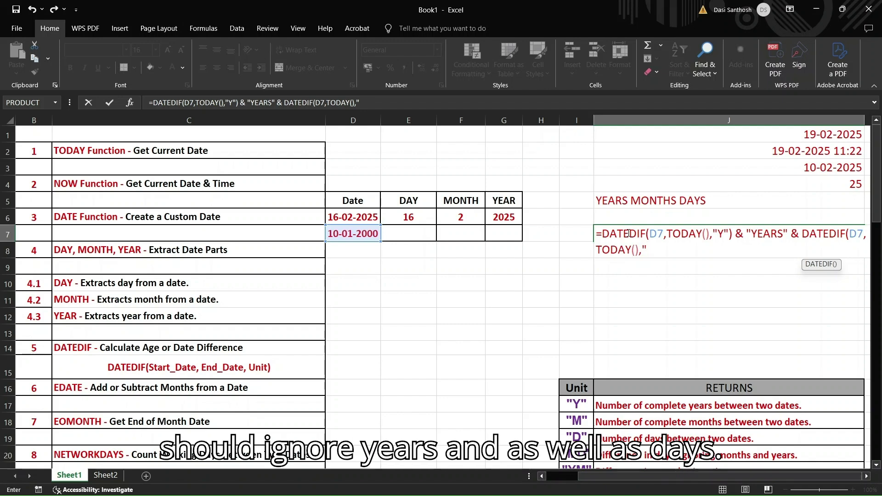
pyautogui.scroll(-1, 646, 367)
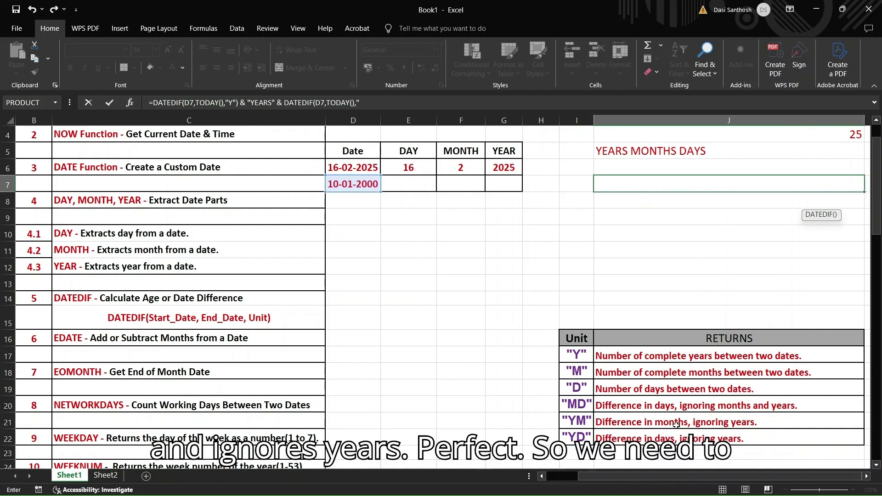
pyautogui.scroll(1, 647, 301)
pyautogui.write('YM')
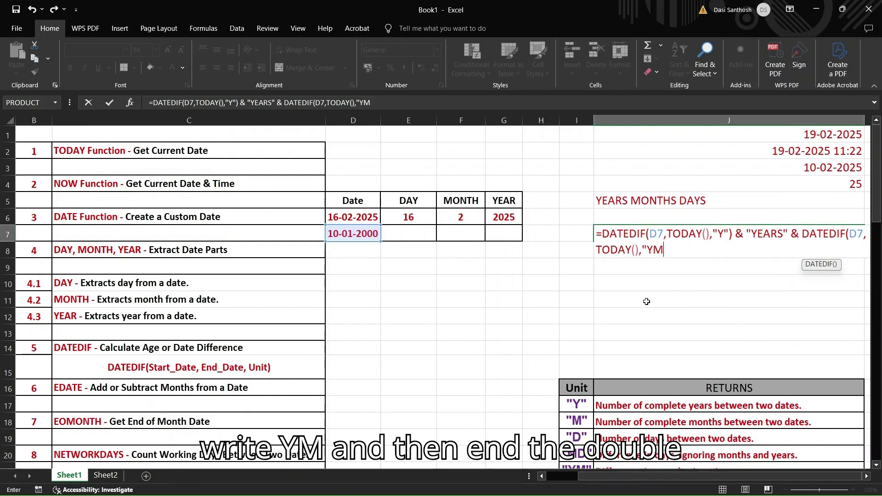
pyautogui.write('"')
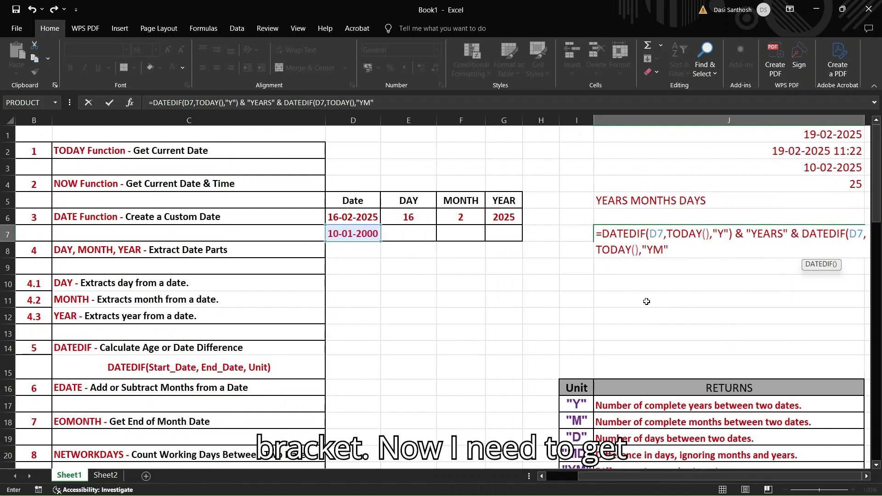
pyautogui.write(')')
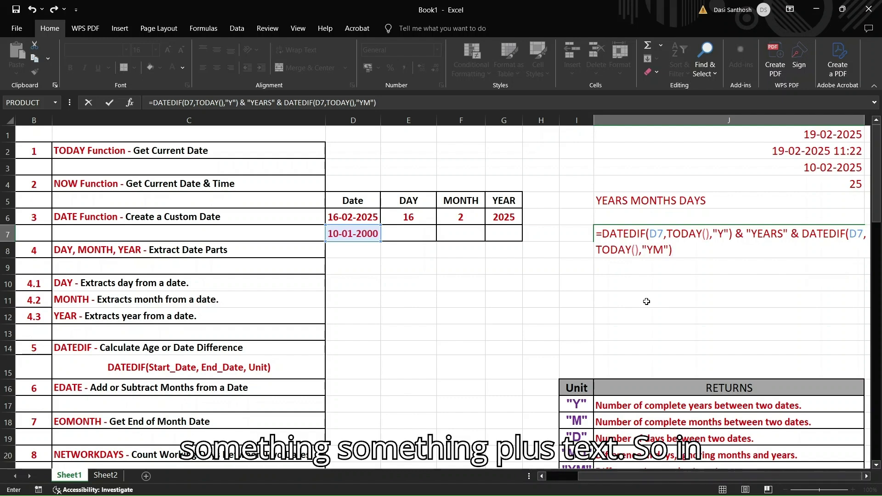
# - Add the text label & "MONTHS" after the months part of the age formula in J7
pyautogui.write(' &')
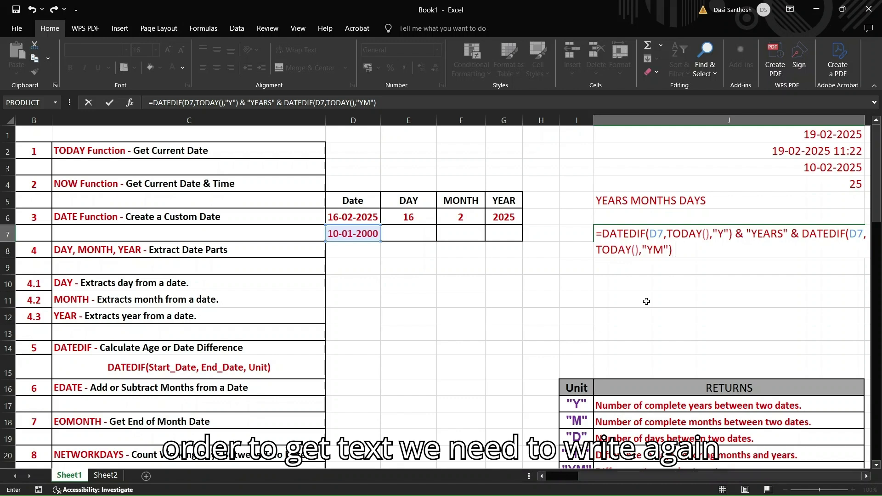
pyautogui.write(' "')
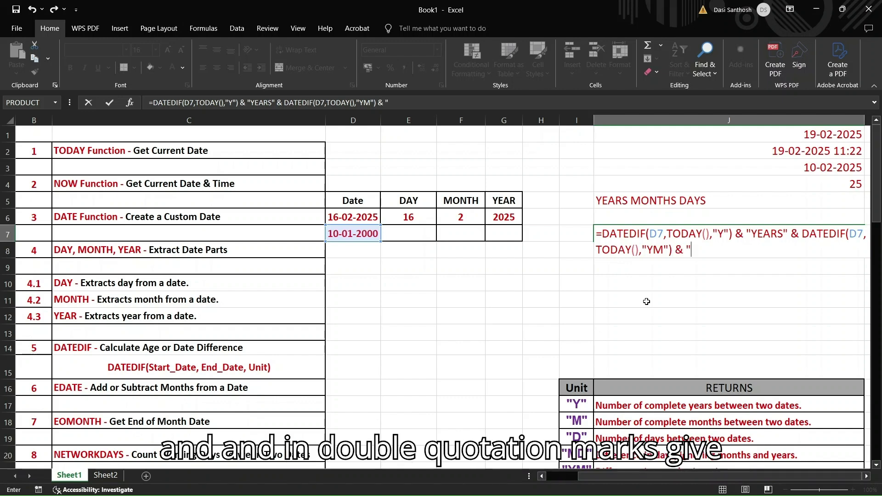
pyautogui.write('MON')
pyautogui.write('THS')
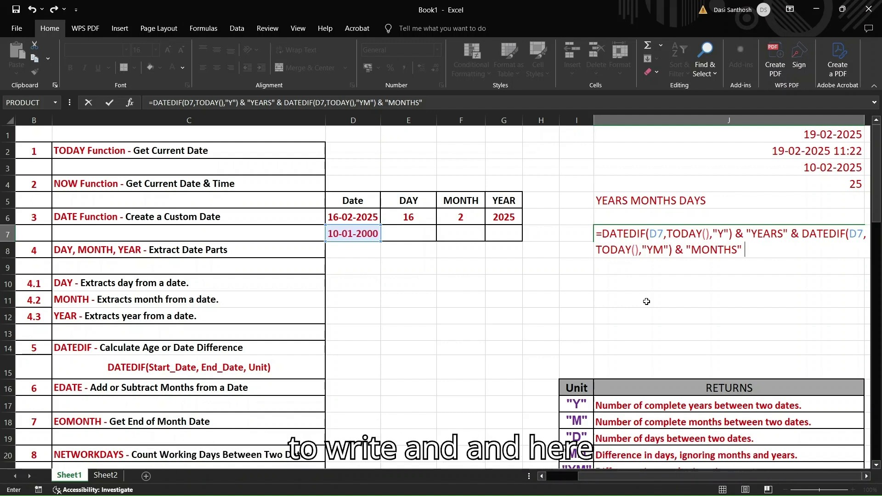
# - Append the days part & DATEDIF(D7,TODAY(),"MD") to the age formula in J7
pyautogui.write('& ')
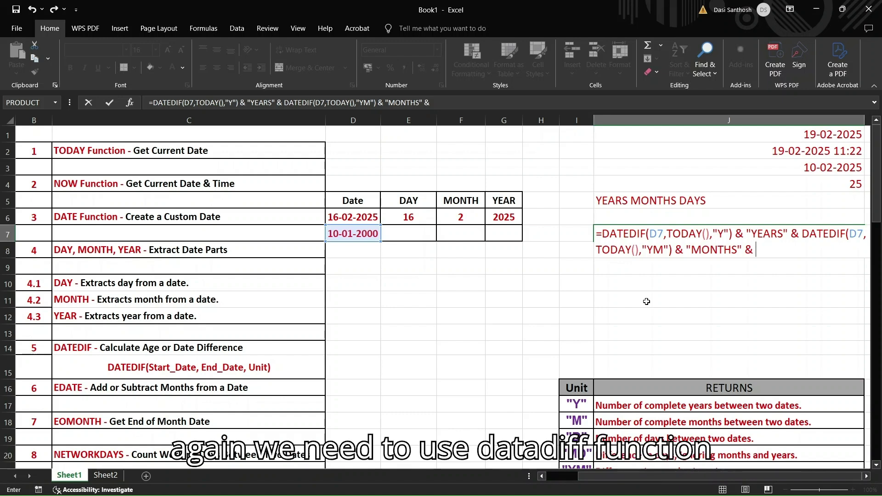
pyautogui.write('DATEDIF')
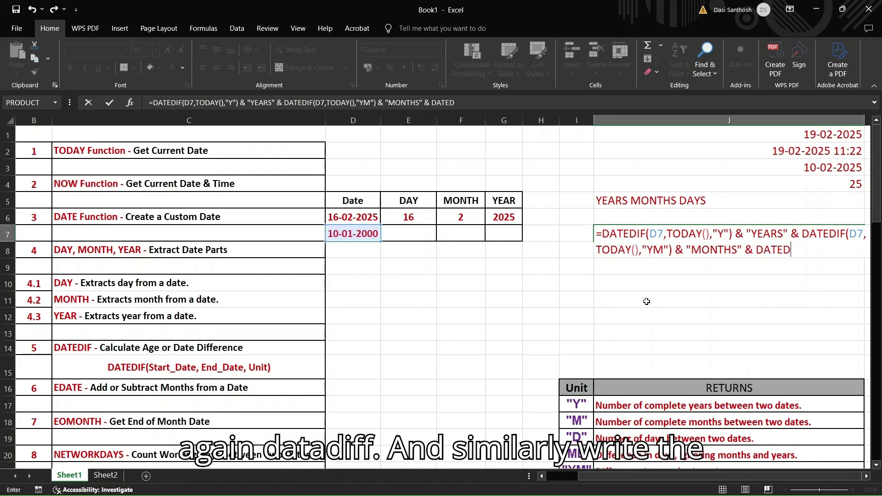
pyautogui.write('(D')
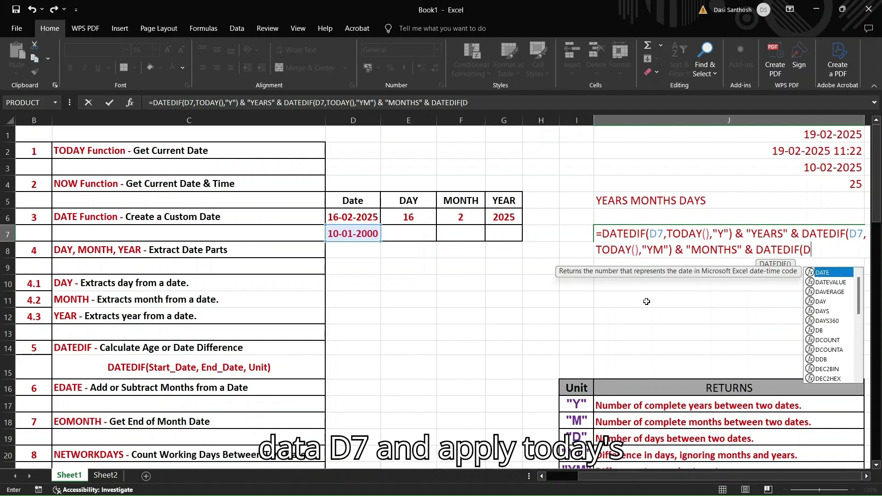
pyautogui.write('7,TODAY')
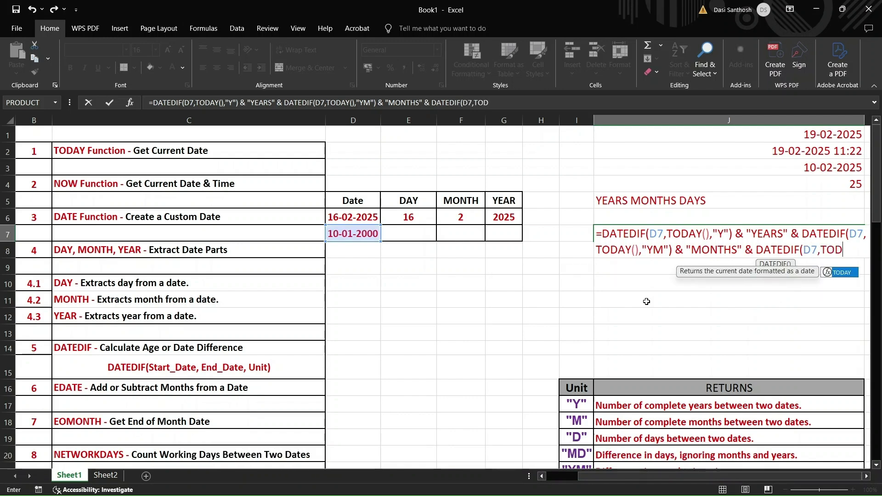
pyautogui.write('(),')
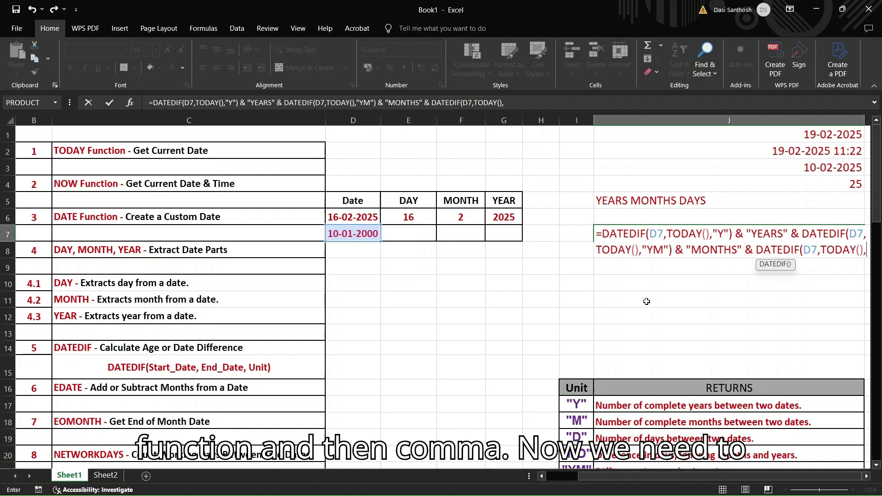
pyautogui.write('"')
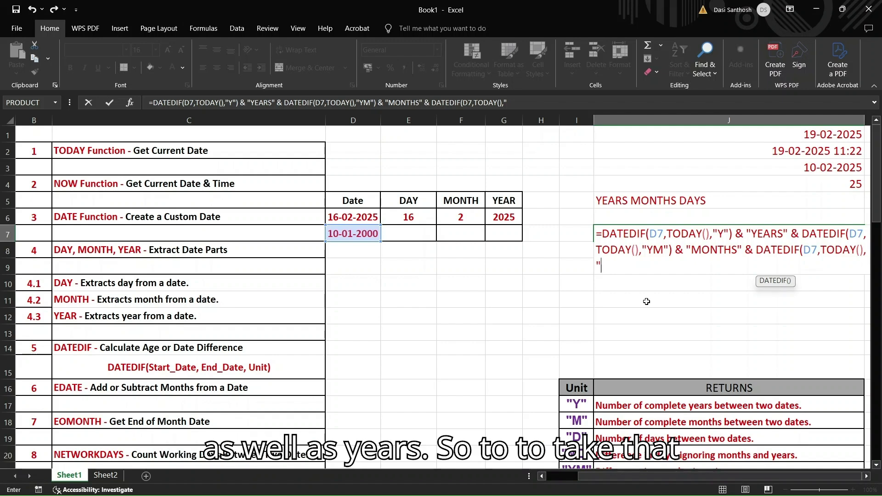
pyautogui.scroll(-2, 647, 302)
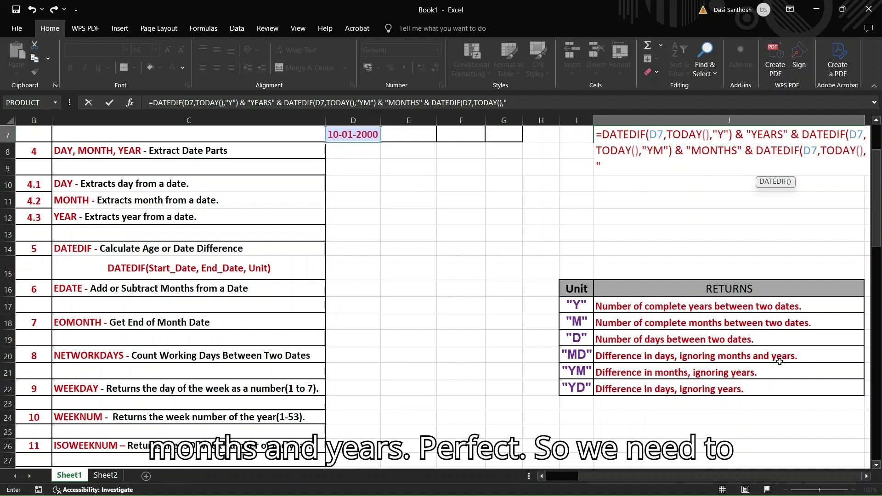
pyautogui.scroll(2, 580, 361)
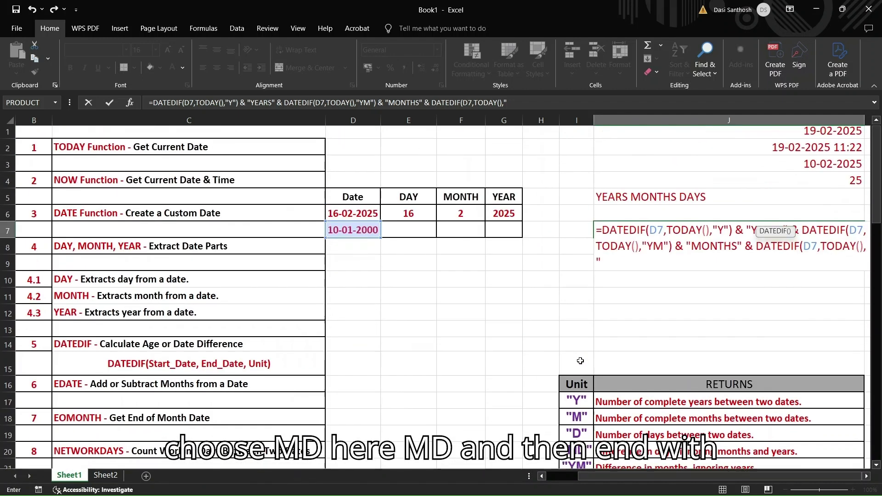
pyautogui.write('MD')
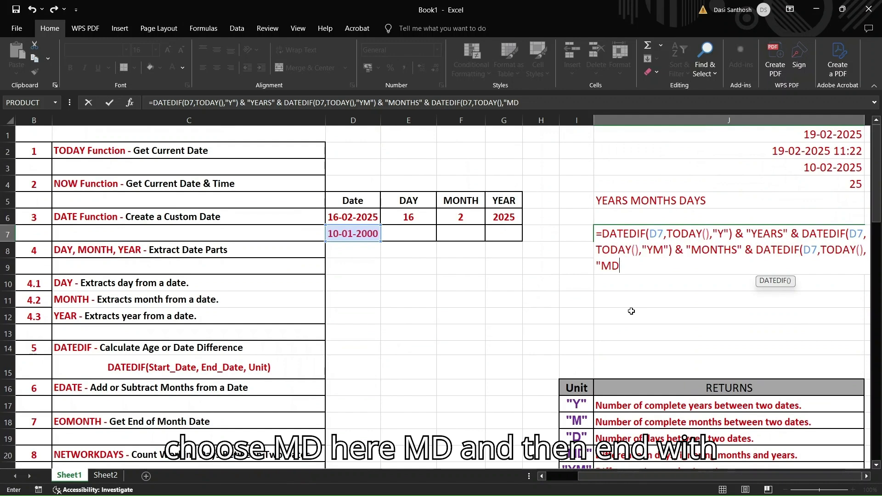
pyautogui.write('"')
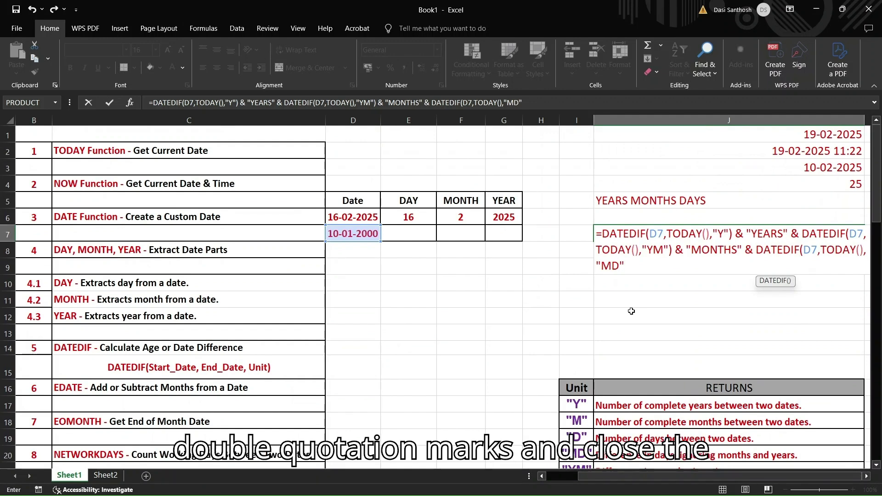
pyautogui.write(')')
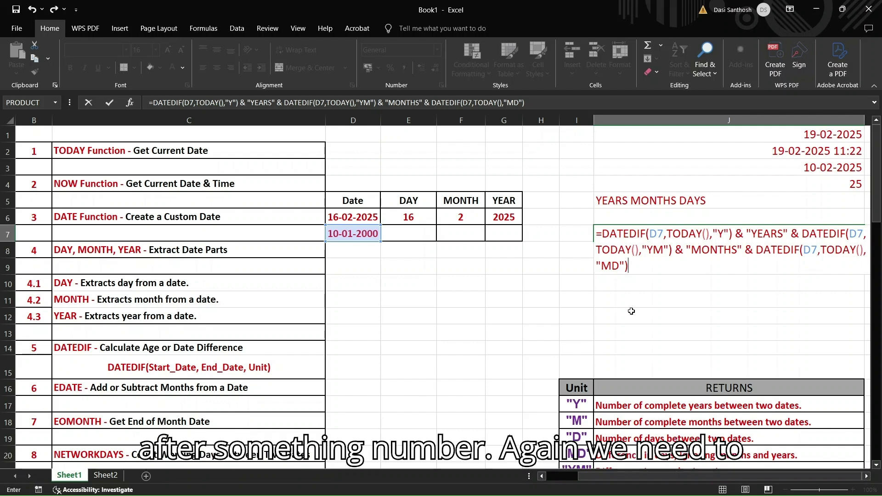
# - Finish the age formula in J7 with the text label & " DAYS" and enter it
pyautogui.write(' & ')
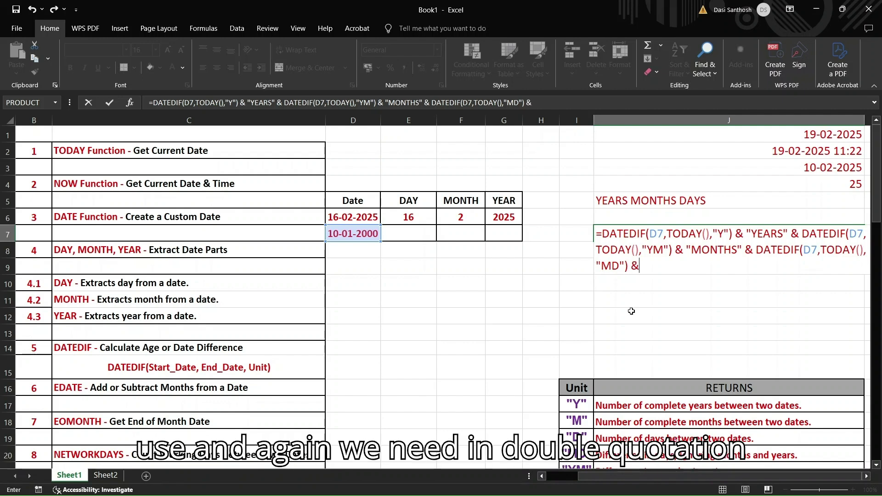
pyautogui.write('" DAYS')
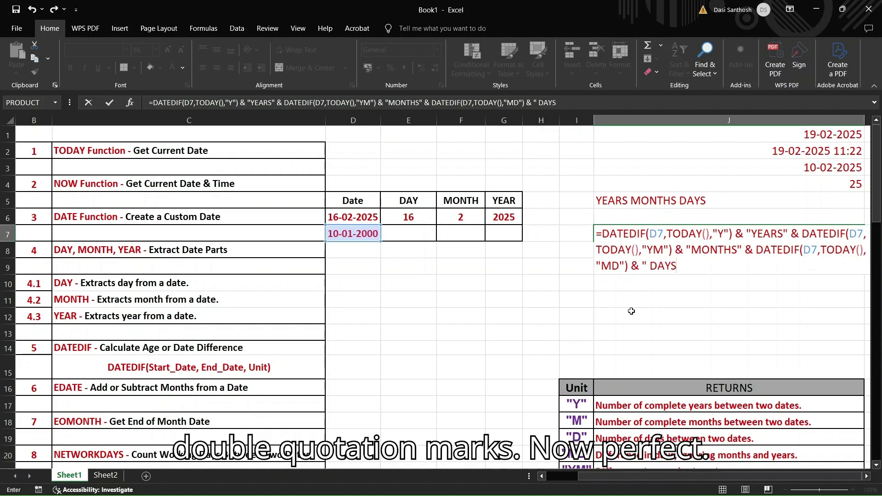
pyautogui.write('"')
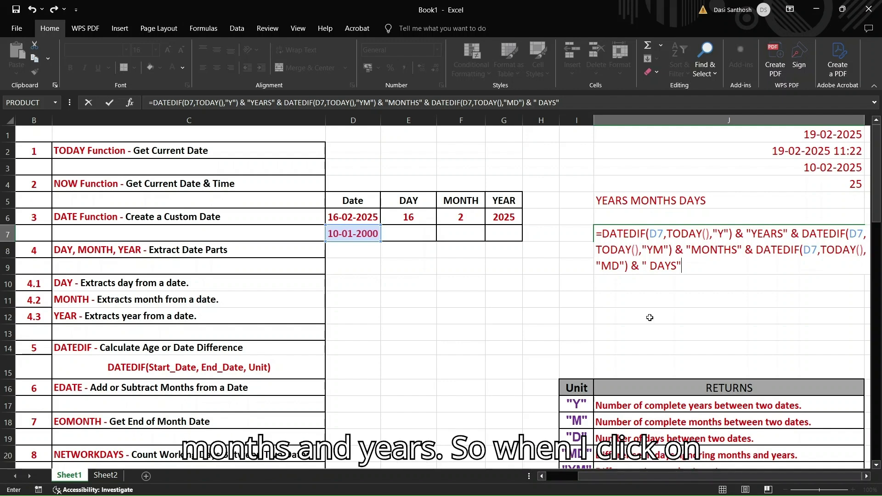
pyautogui.press('Return')
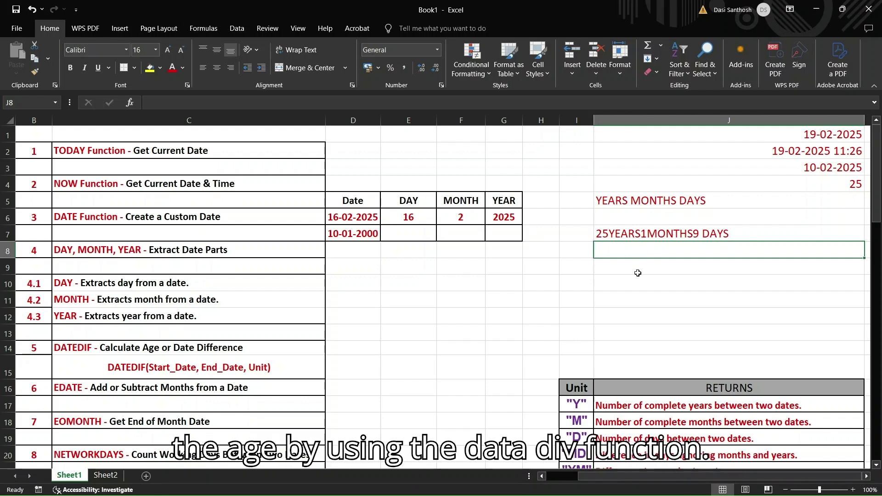
# - Edit the age formula in J7 so its text labels read "YEARS," and "MONTHS," with a comma separating the parts
pyautogui.hotkey('ctrl', 'z')
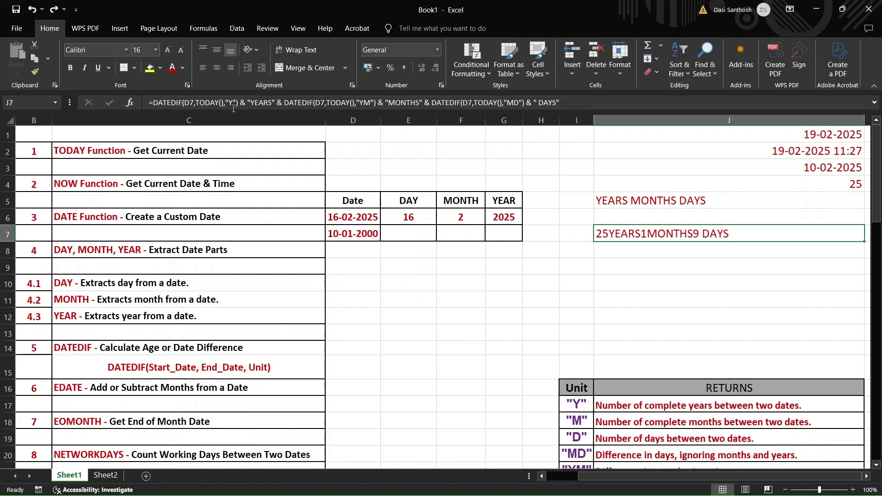
pyautogui.click(273, 102)
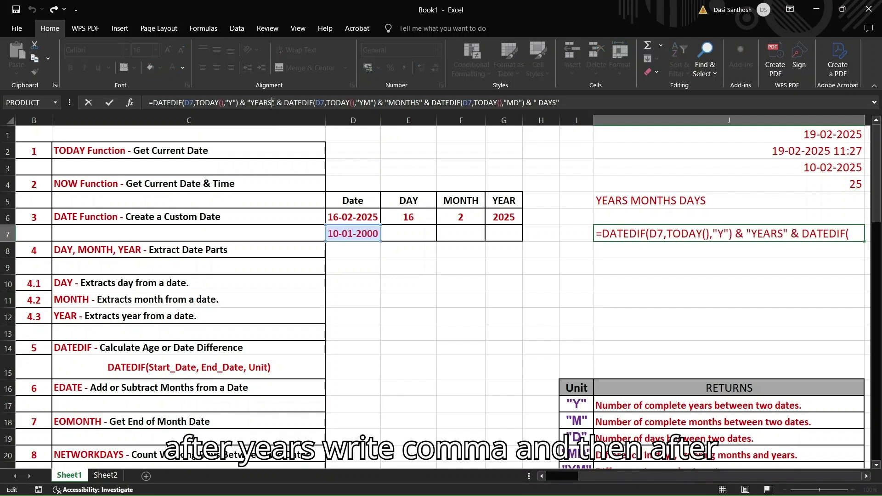
pyautogui.write(',')
pyautogui.press('Right')
pyautogui.press('Right')
pyautogui.press('Right')
pyautogui.press('Right')
pyautogui.press('Right')
pyautogui.press('Right')
pyautogui.press('Right')
pyautogui.press('Right')
pyautogui.press('Right')
pyautogui.press('Right')
pyautogui.press('Right')
pyautogui.press('Right')
pyautogui.press('Right')
pyautogui.press('Right')
pyautogui.press('Right')
pyautogui.press('Right')
pyautogui.press('Right')
pyautogui.press('Right')
pyautogui.press('Right')
pyautogui.press('Right')
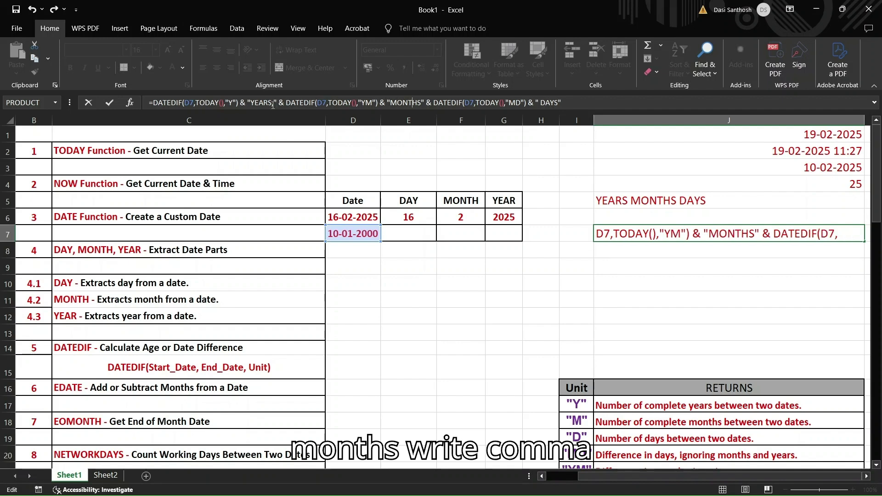
pyautogui.write(',')
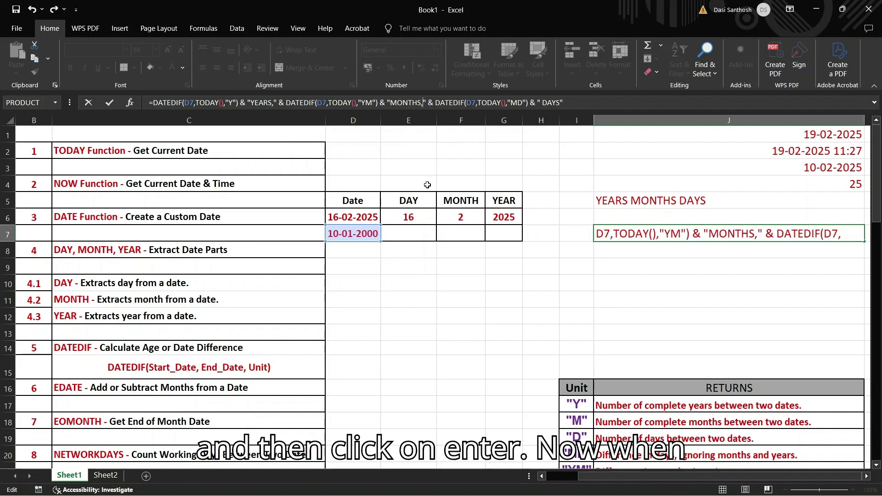
pyautogui.press('Return')
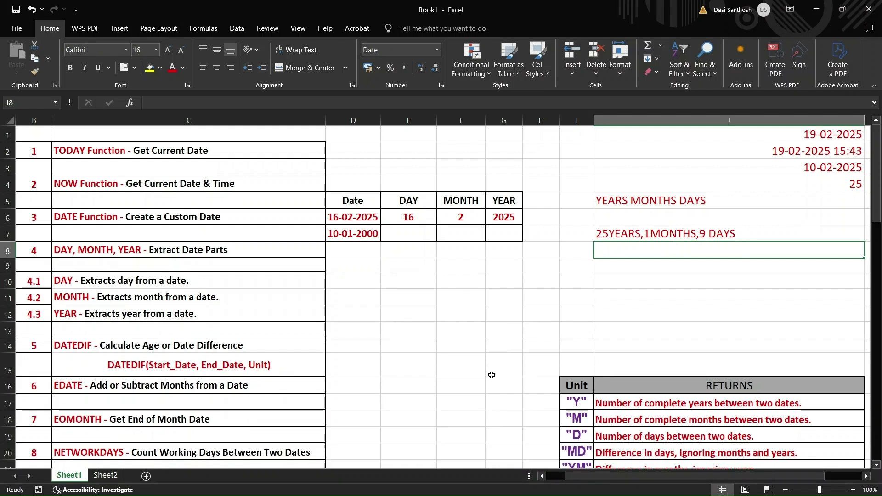
# - Begin an EDATE formula in J8 with the date in D6 as its start date
pyautogui.click(74, 386)
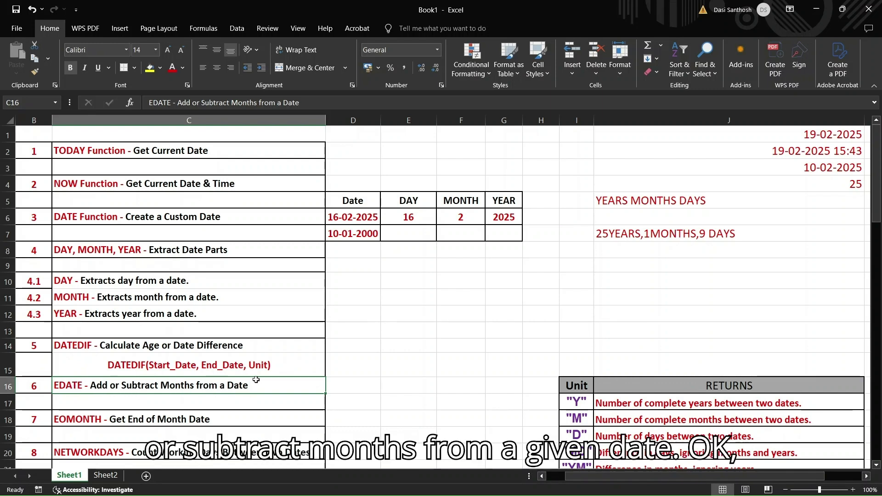
pyautogui.click(629, 254)
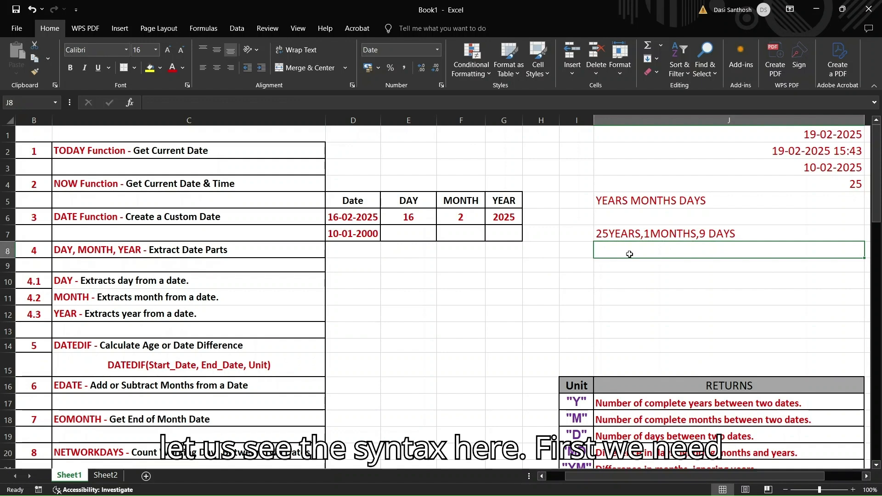
pyautogui.write('=E')
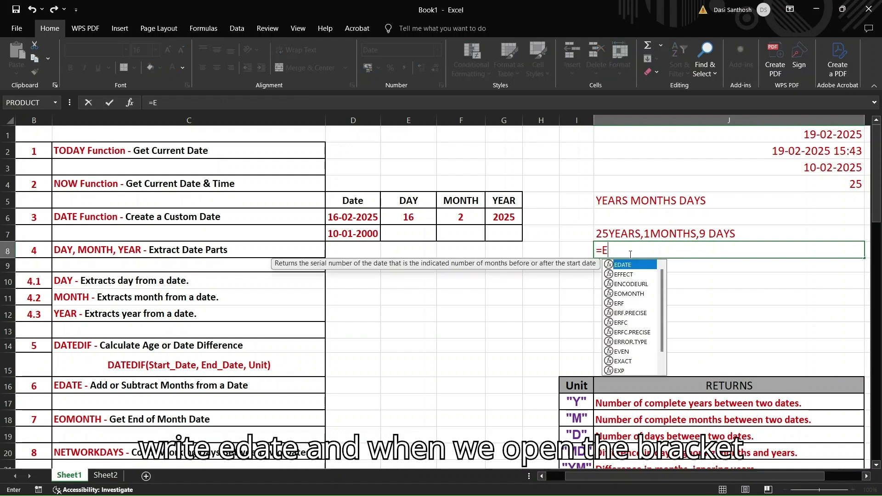
pyautogui.write('DATE(')
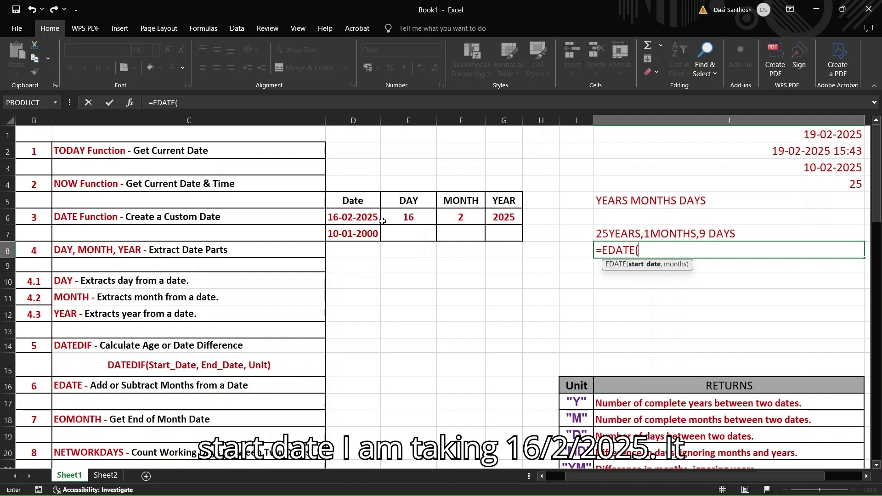
pyautogui.write('D6,')
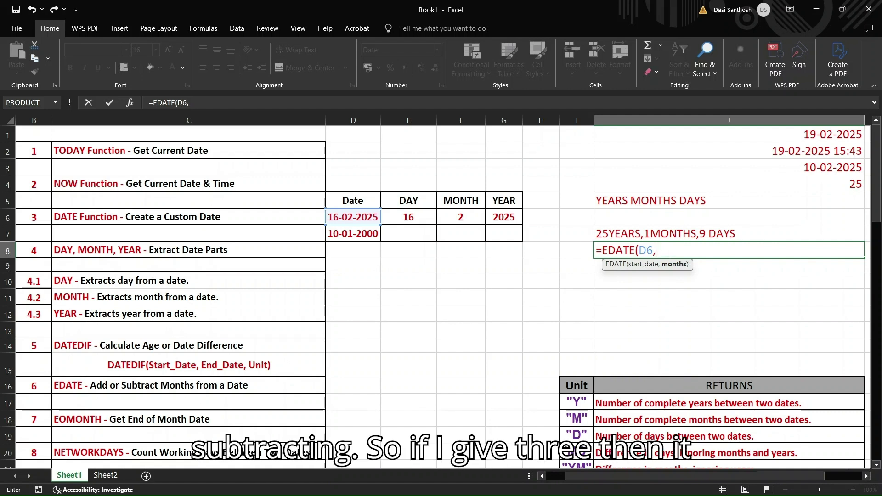
# - Try 3 and -3 as the months argument of the EDATE formula in J8, clearing each value
pyautogui.write('3')
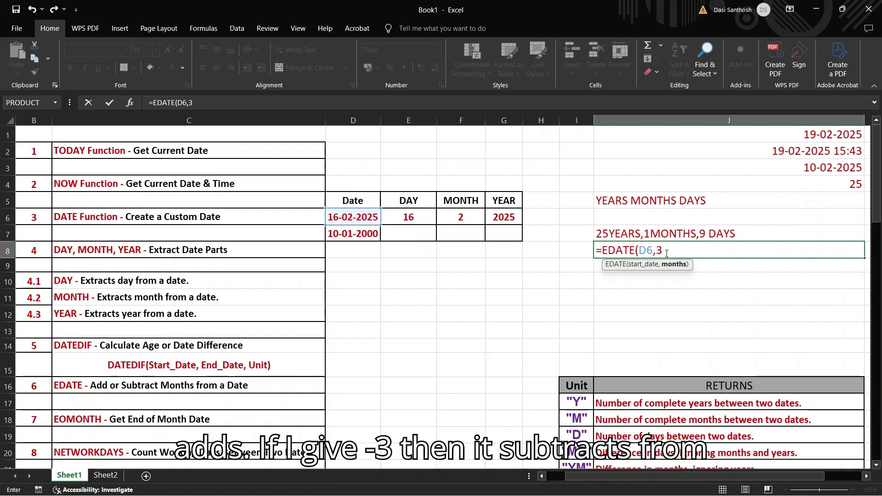
pyautogui.press('BackSpace')
pyautogui.write('-3')
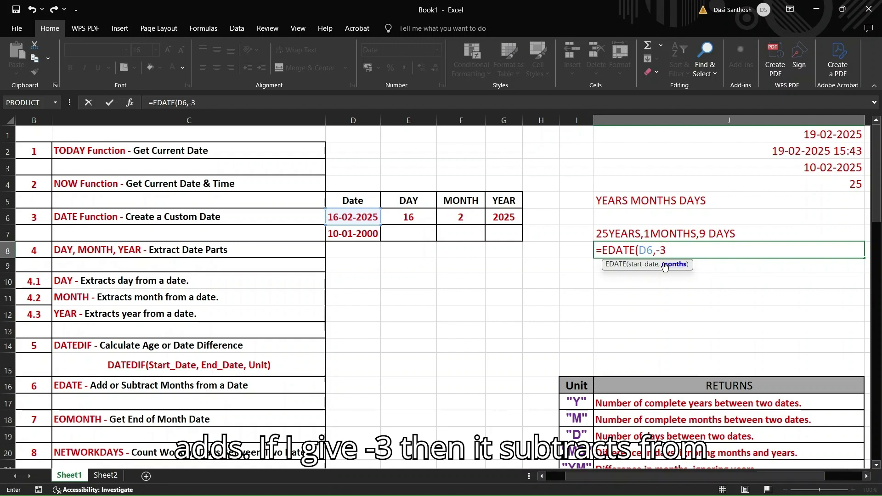
pyautogui.press('BackSpace')
pyautogui.press('BackSpace')
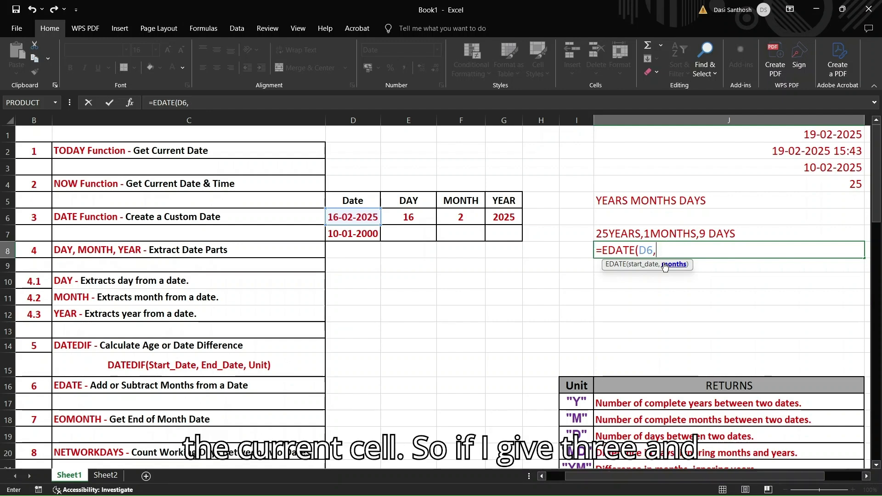
# - Complete the EDATE formula in J8 with 3 as the months argument and enter it
pyautogui.write('3')
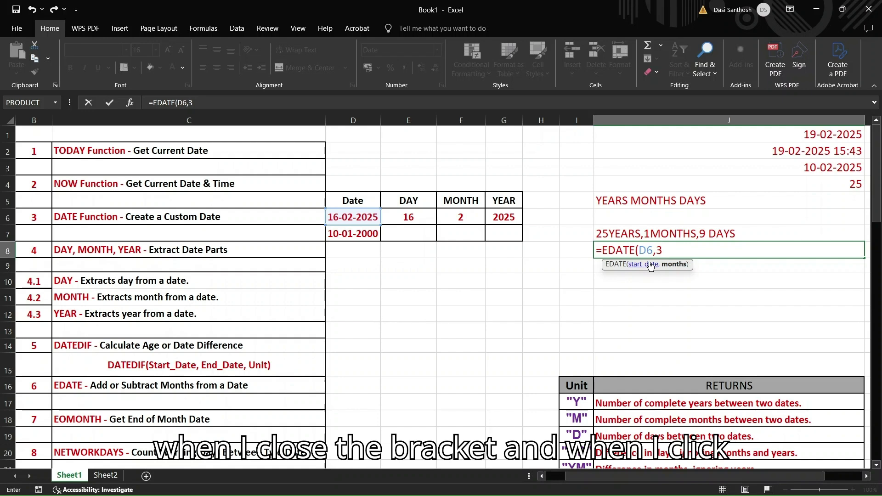
pyautogui.write(')')
pyautogui.press('Return')
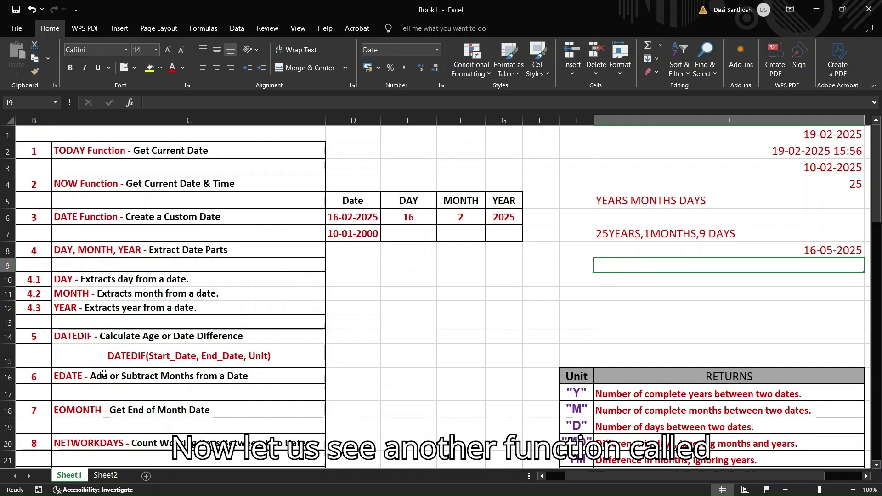
# - Begin an EOMONTH formula in J9 with D6 as the start date and 0 as the months argument
pyautogui.click(98, 410)
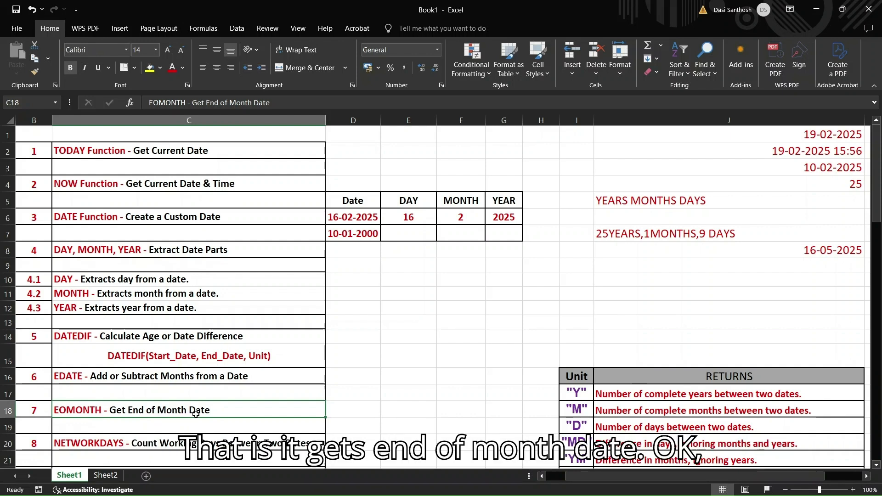
pyautogui.click(606, 267)
pyautogui.write('=')
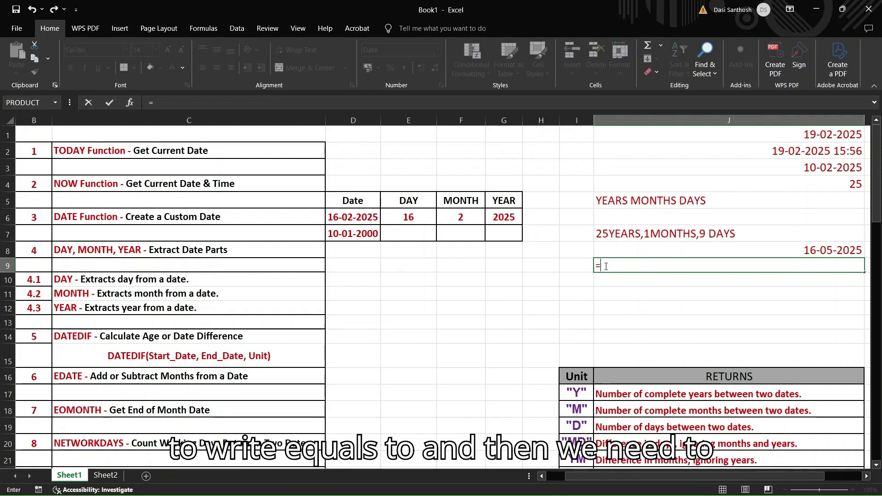
pyautogui.write('EOMON')
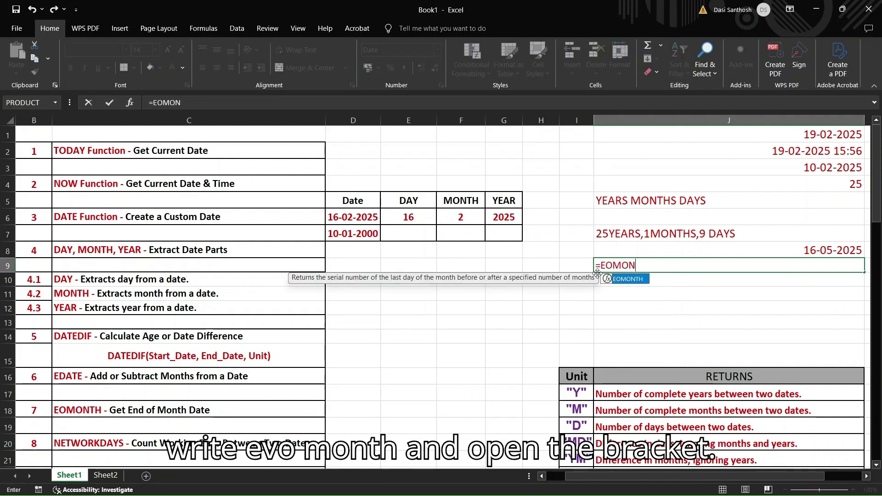
pyautogui.write('TH(')
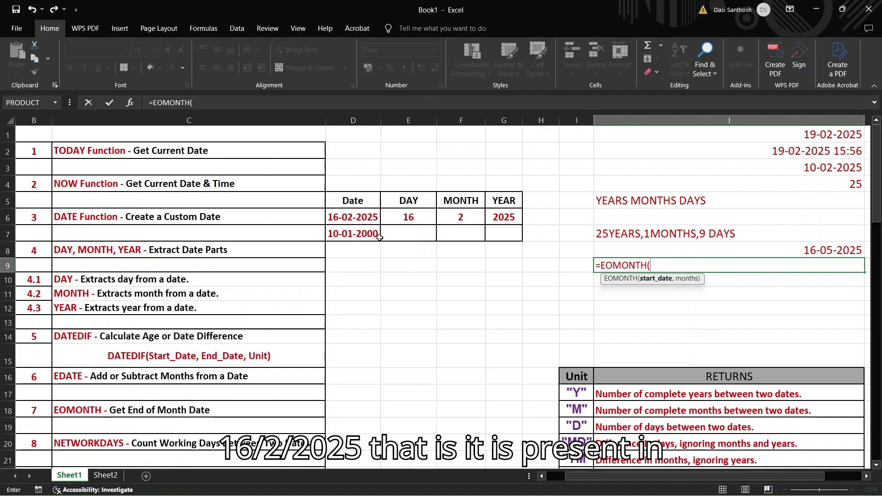
pyautogui.write('D6,0')
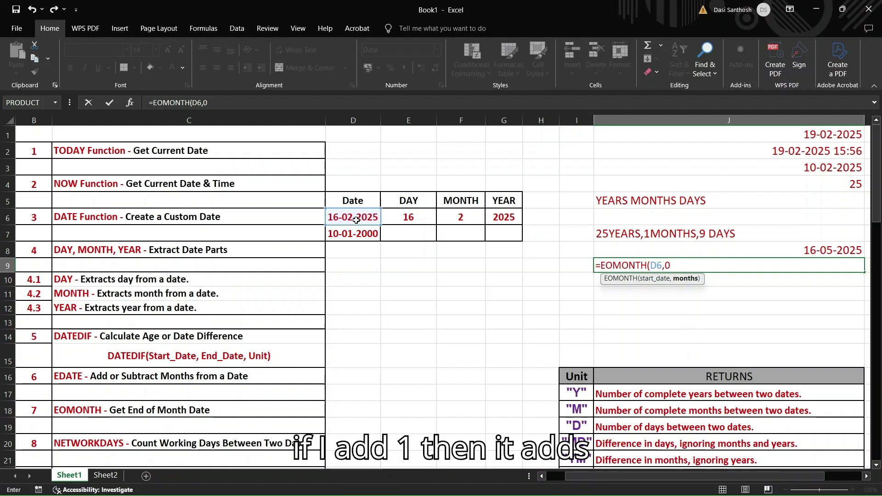
# - Try 2 and -1 as the months argument of the EOMONTH formula in J9
pyautogui.press('BackSpace')
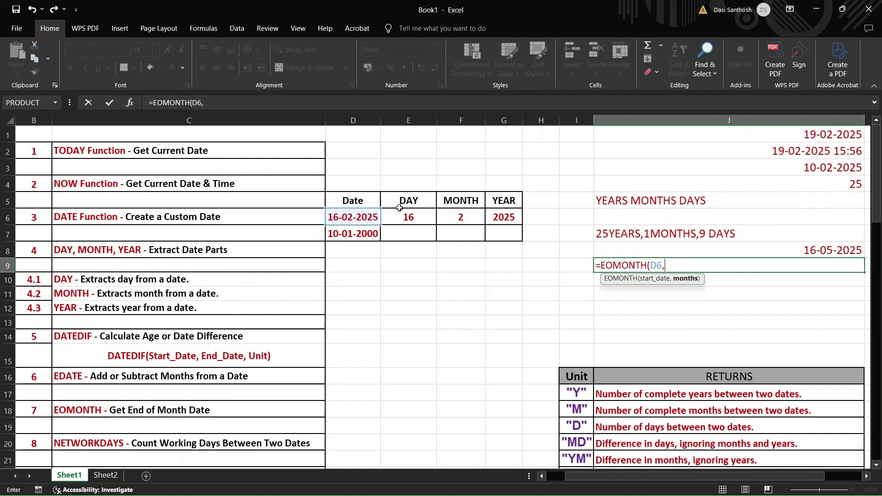
pyautogui.write('2')
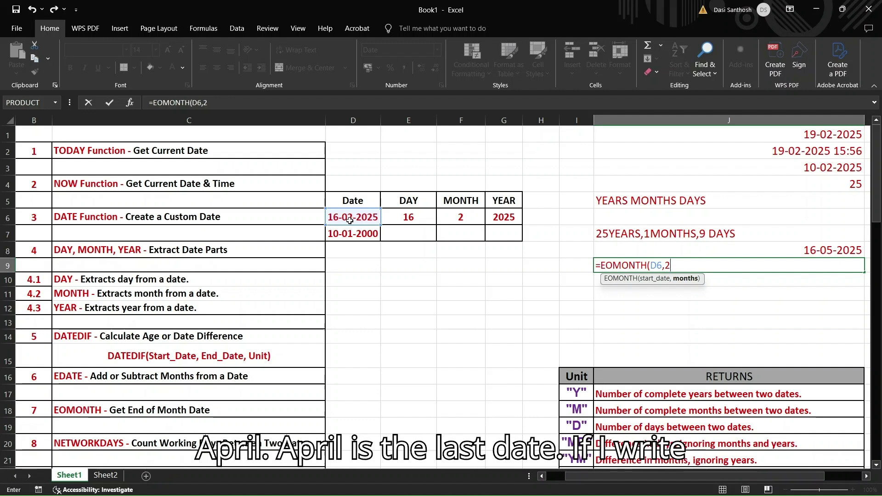
pyautogui.press('BackSpace')
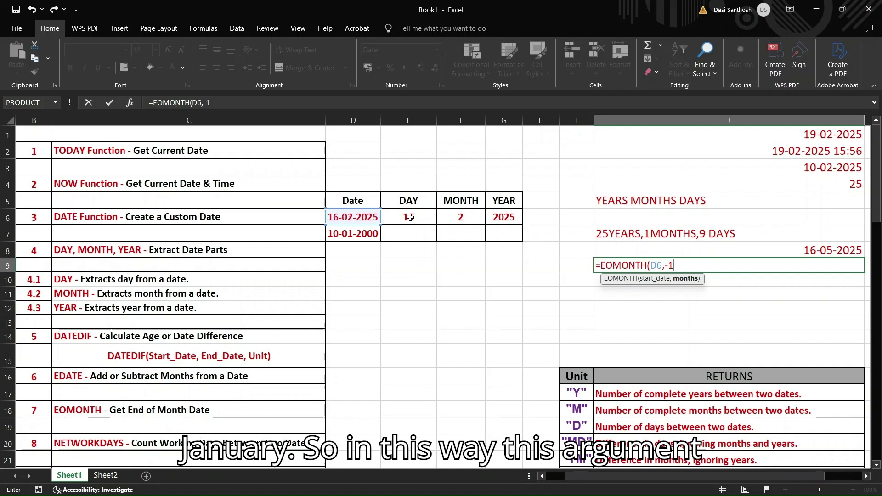
# - Set the months argument back to 0, enter =EOMONTH(D6,0) in J9 and select that cell
pyautogui.press('BackSpace')
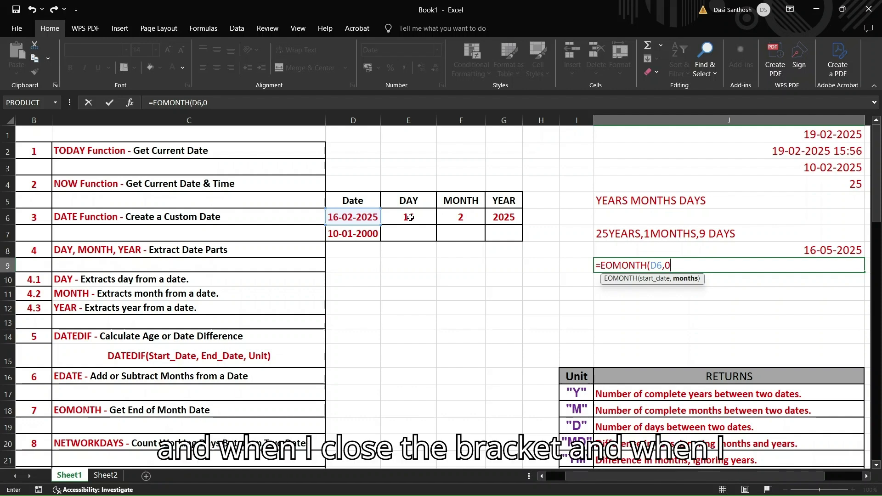
pyautogui.write(')')
pyautogui.press('Return')
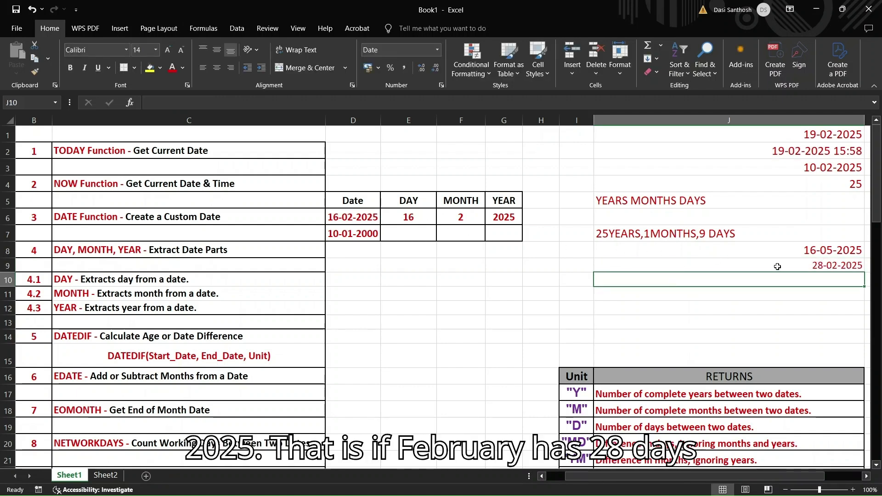
pyautogui.click(736, 265)
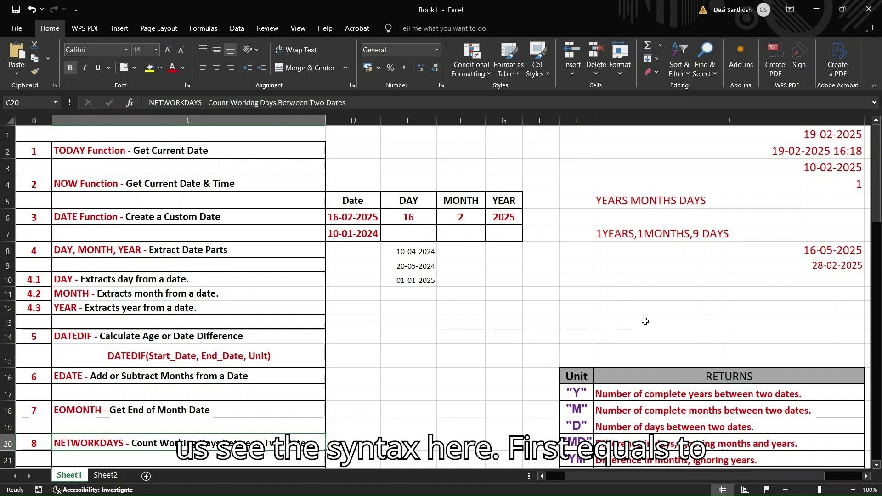
# - Enter the formula =NETWORKDAYS(D7,D6) in J11 to count the working days between the two dates
pyautogui.doubleClick(640, 293)
pyautogui.write('=')
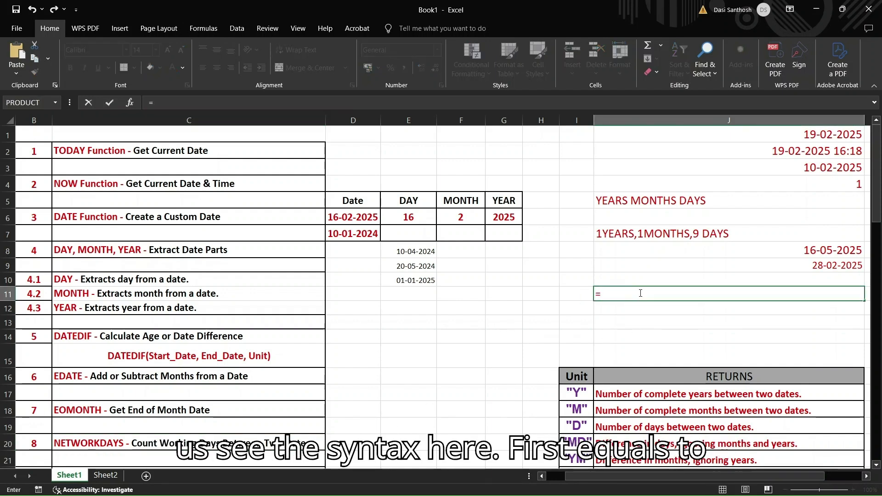
pyautogui.write('NETWORKDAYS')
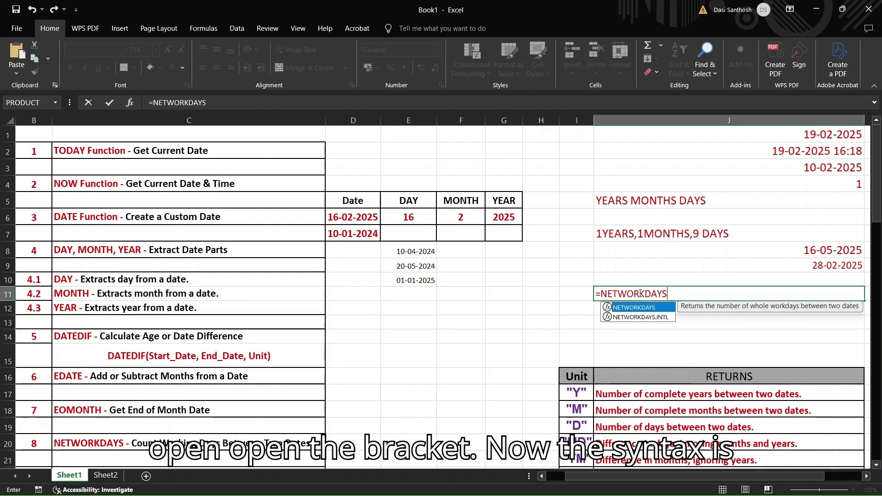
pyautogui.write('(')
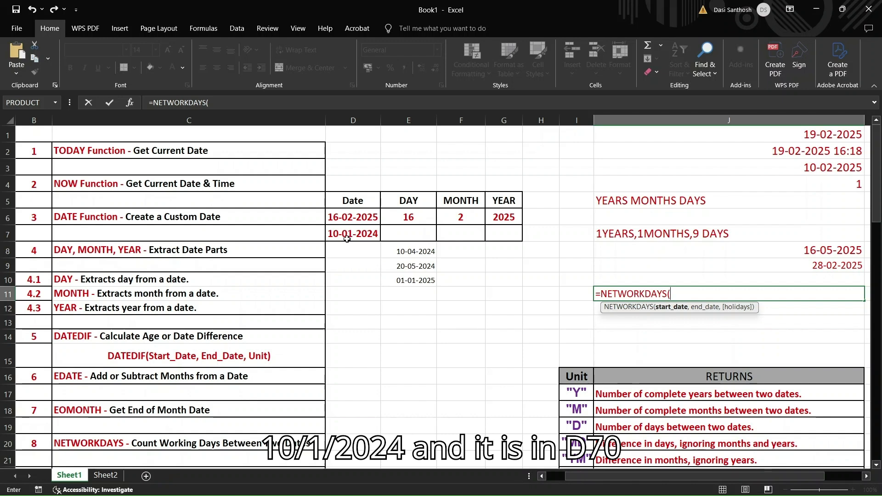
pyautogui.write('D7')
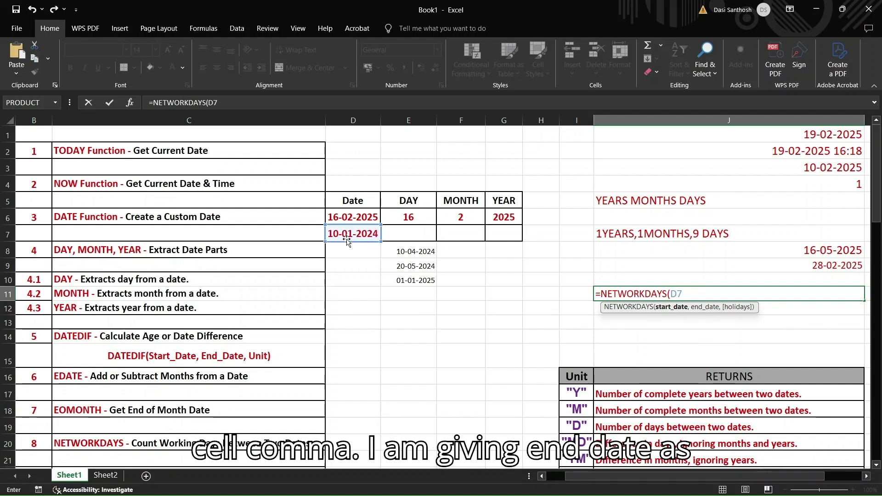
pyautogui.write(',')
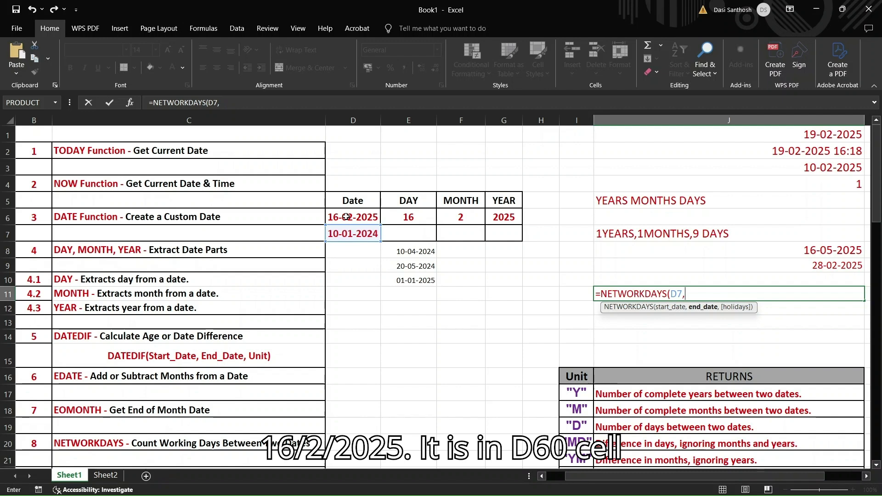
pyautogui.write('D6')
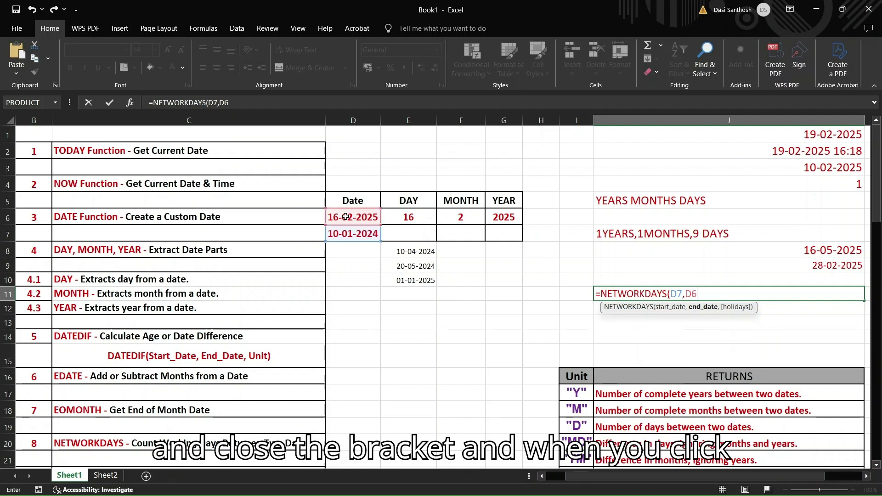
pyautogui.write(')')
pyautogui.press('Return')
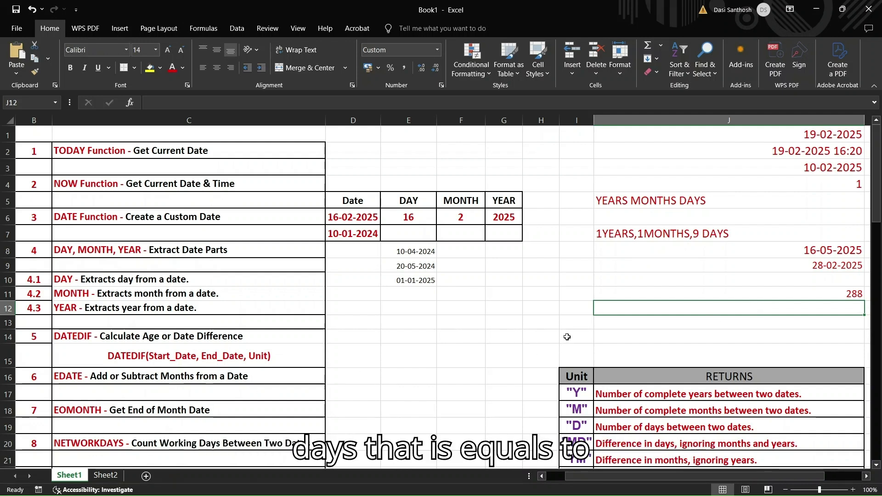
# - Begin a NETWORKDAYS.INTL formula in J12 with D7 as the start date and D6 as the end date
pyautogui.write('=N')
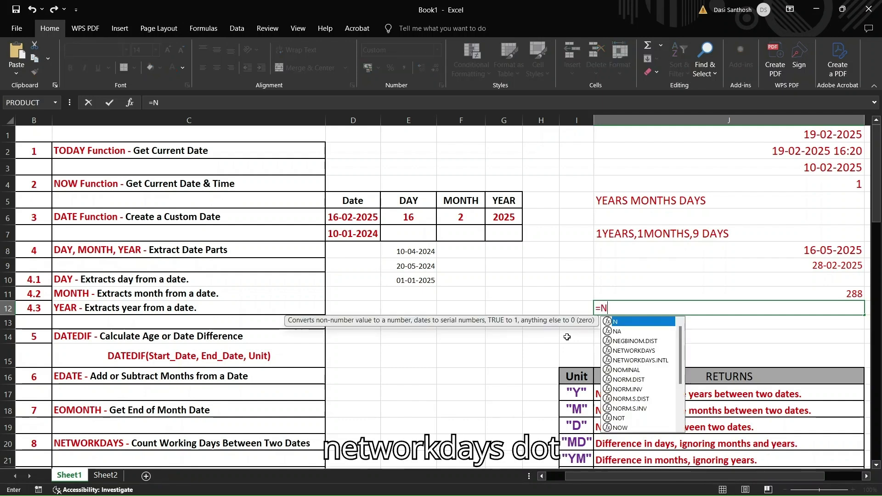
pyautogui.write('ETWORKDAYS')
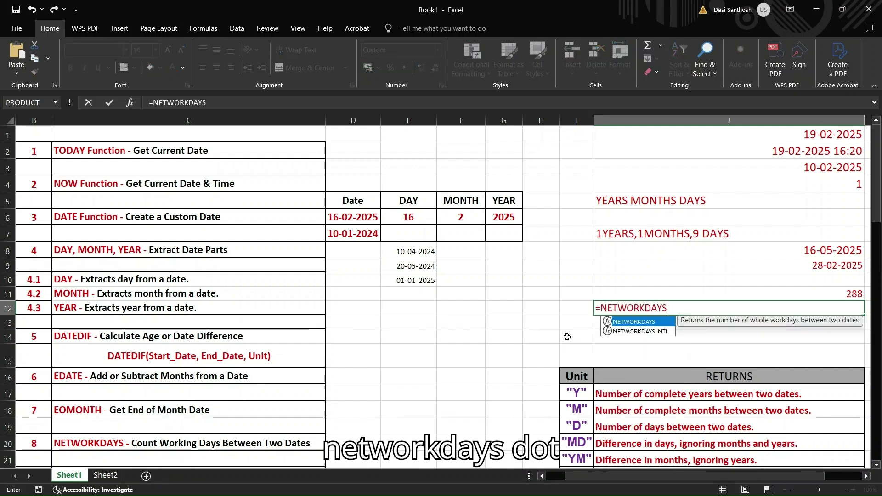
pyautogui.write('.INTL')
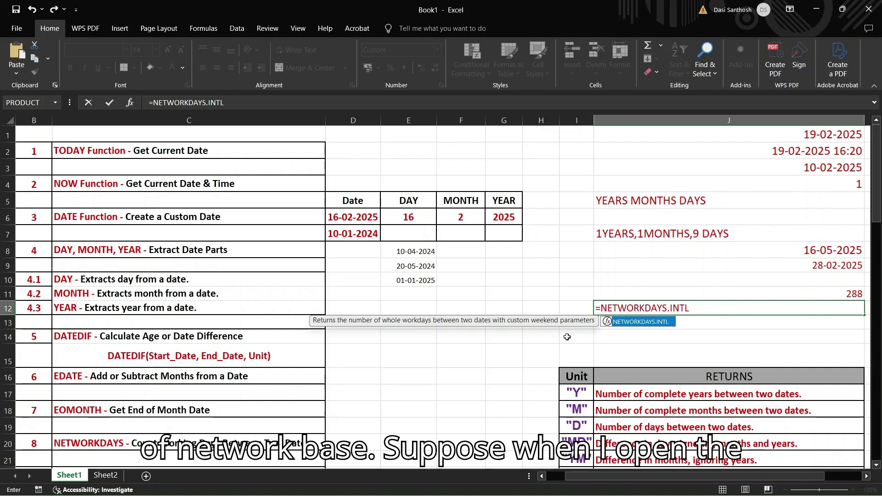
pyautogui.write('(')
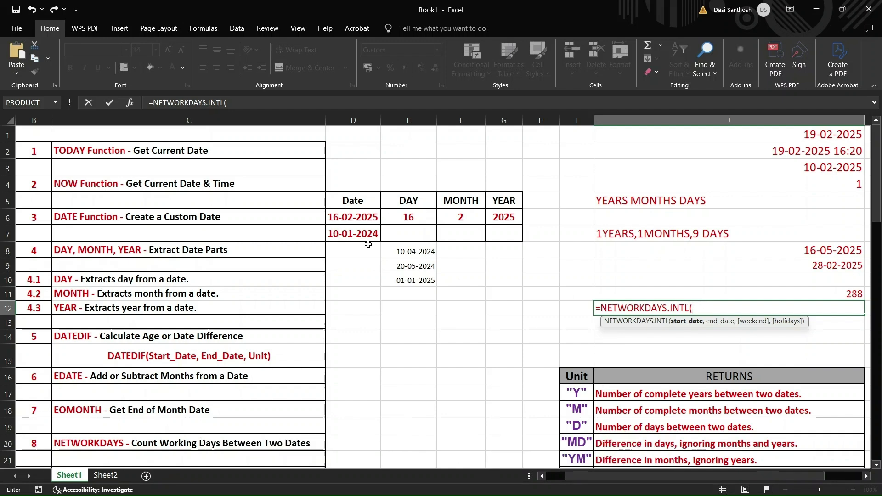
pyautogui.write('D')
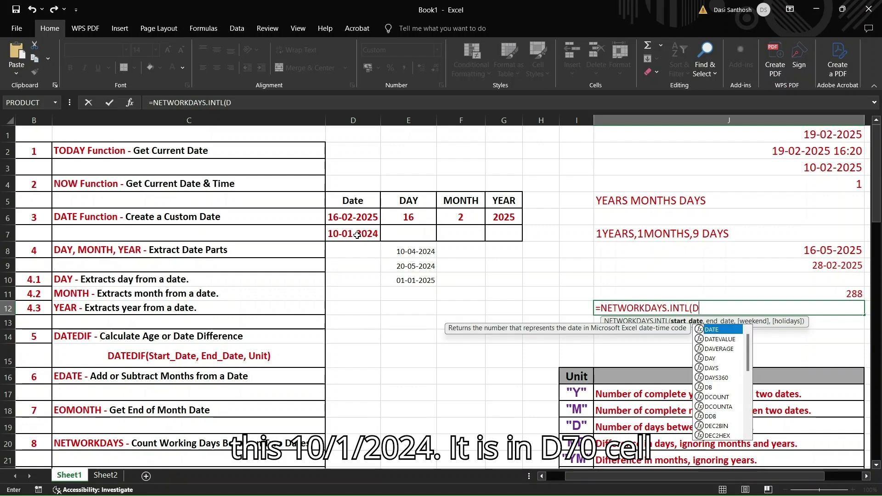
pyautogui.write('7,')
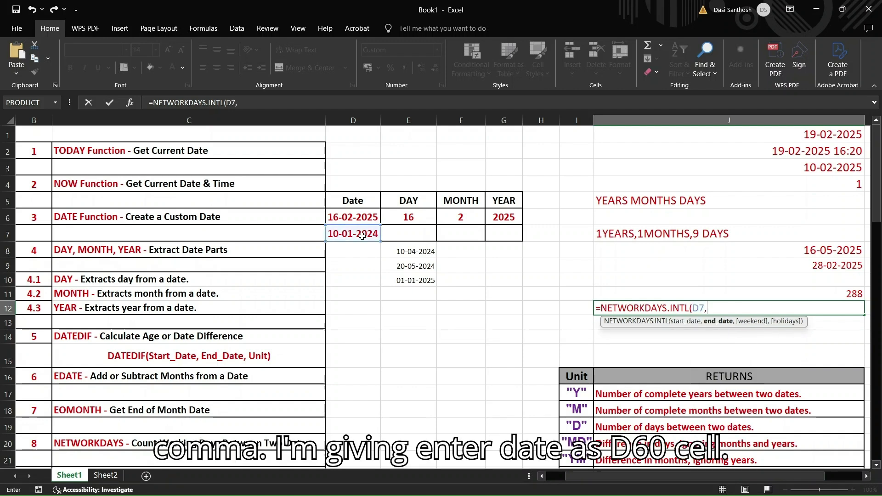
pyautogui.write('D6,')
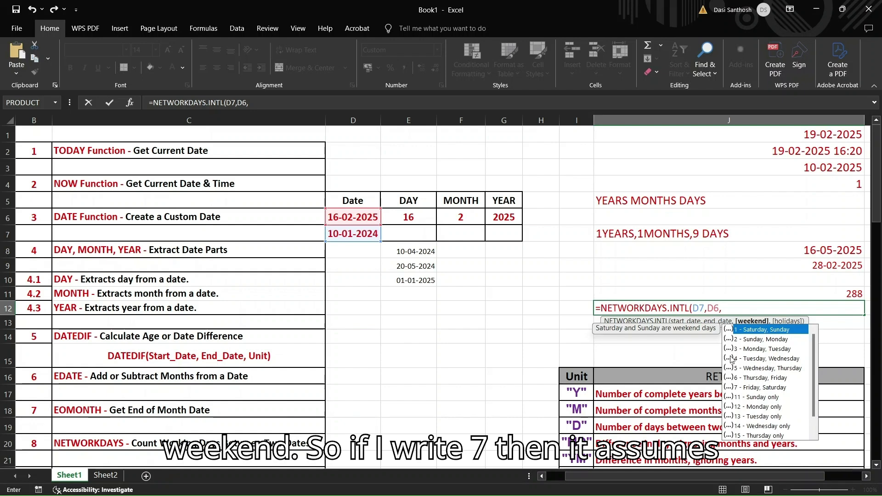
# - Complete the J12 formula as =NETWORKDAYS.INTL(D7,D6,7,E8:E10), using a Friday-Saturday weekend and the three listed holidays
pyautogui.write('7')
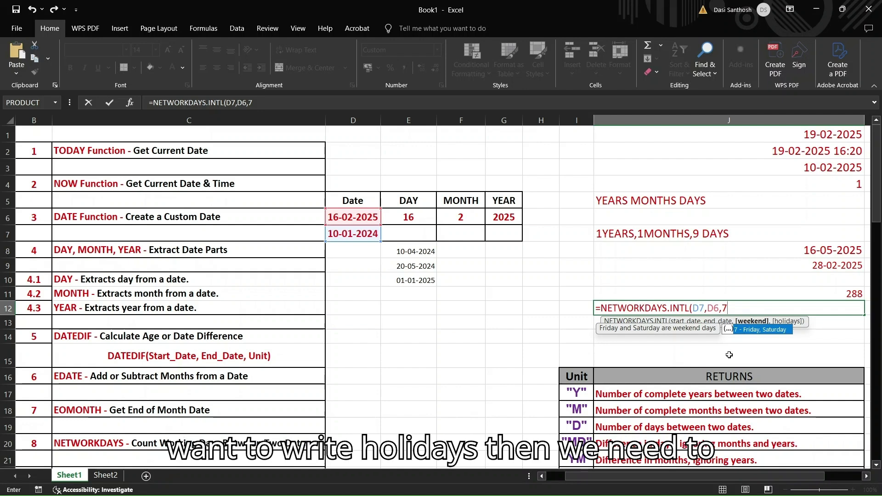
pyautogui.write(',')
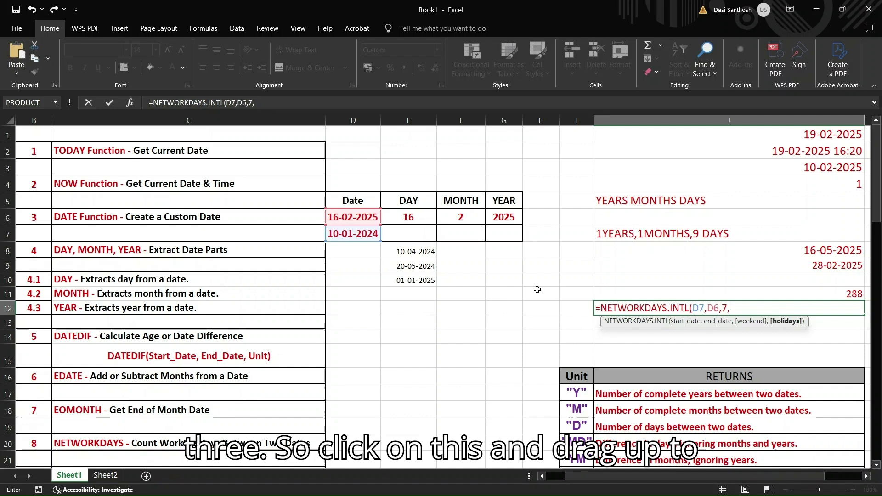
pyautogui.click(420, 253)
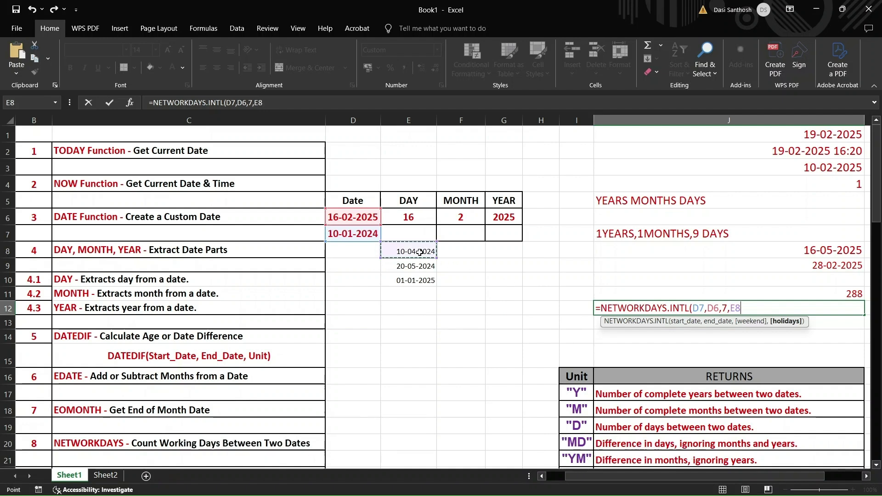
pyautogui.hotkey('shift', 'Down')
pyautogui.hotkey('shift', 'Down')
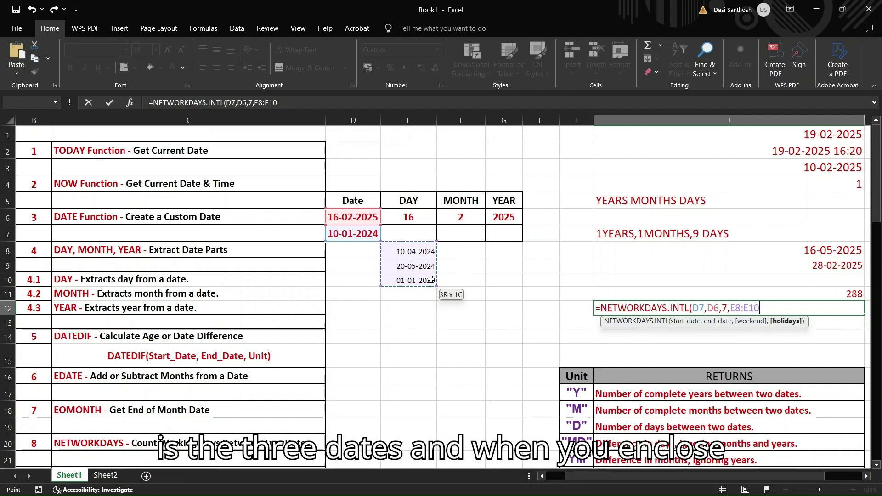
pyautogui.write(')')
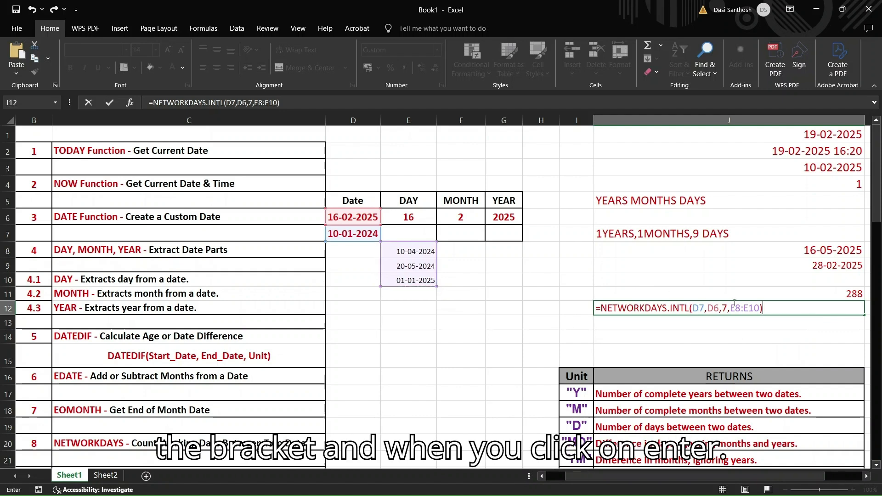
pyautogui.press('Return')
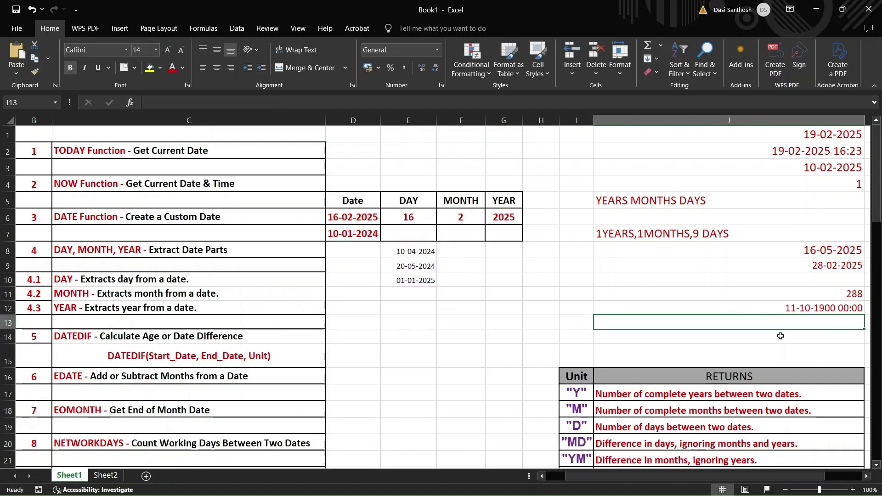
# - Change the format of the NETWORKDAYS.INTL result in J12 to Number
pyautogui.click(783, 309)
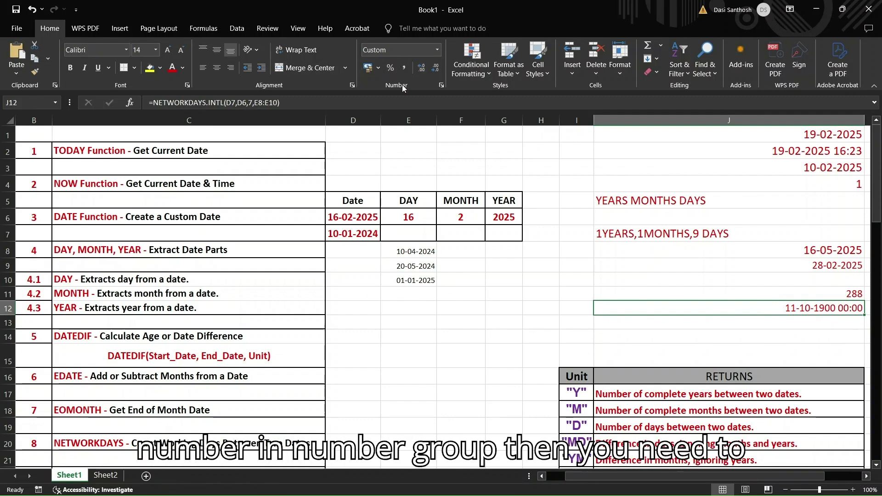
pyautogui.click(438, 50)
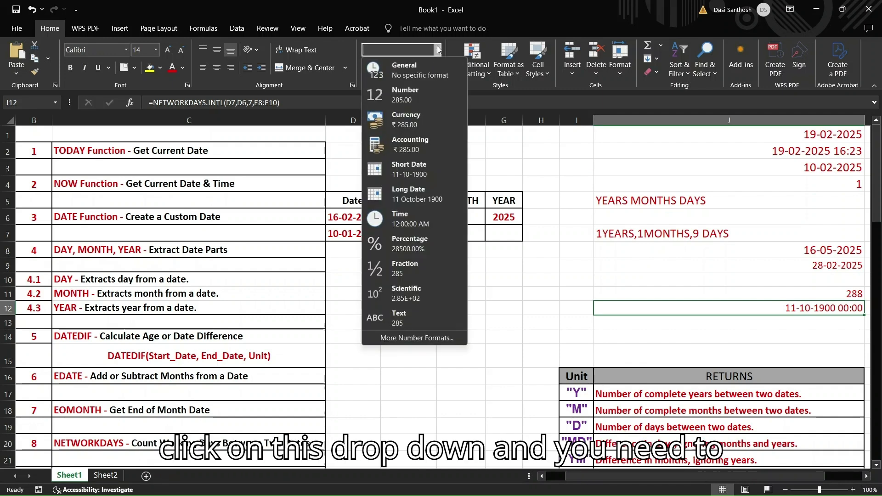
pyautogui.click(426, 90)
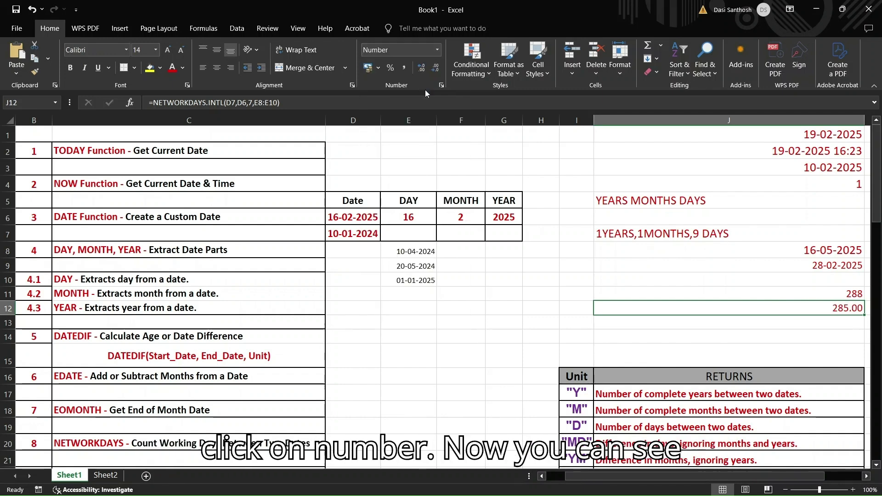
pyautogui.click(840, 324)
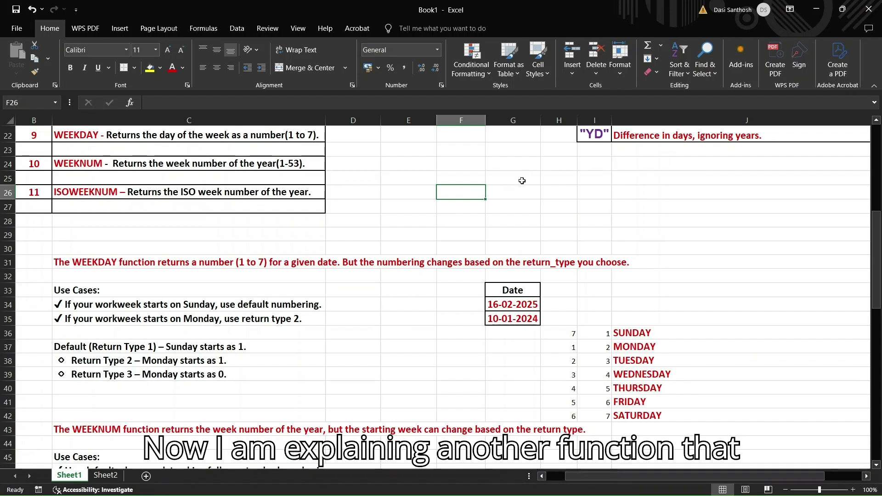
# - Go to the WEEKDAY section and begin a WEEKDAY formula in D33
pyautogui.click(113, 138)
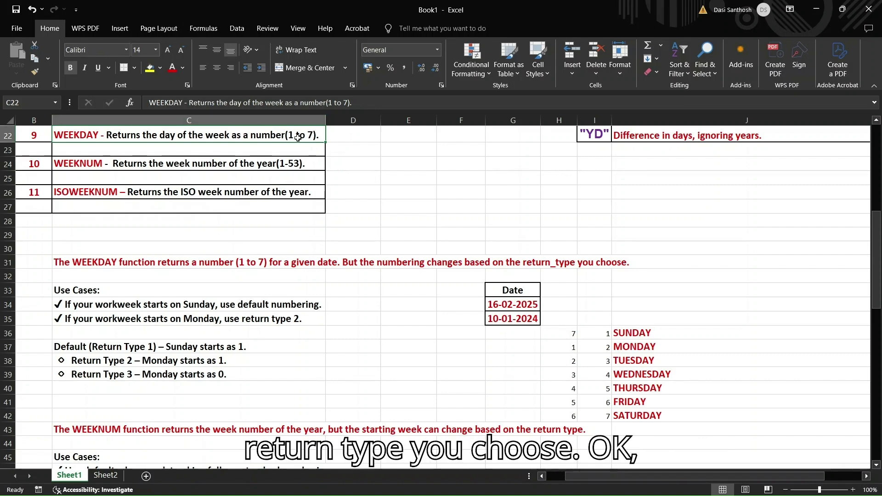
pyautogui.click(373, 300)
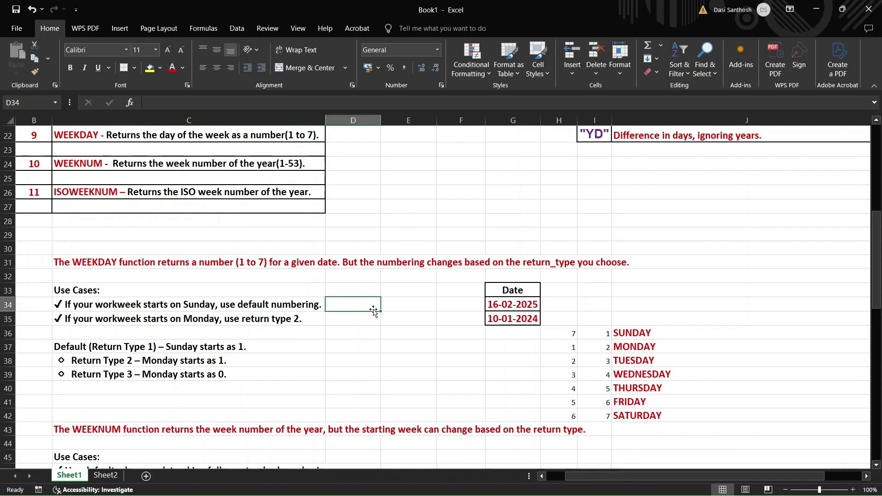
pyautogui.click(344, 293)
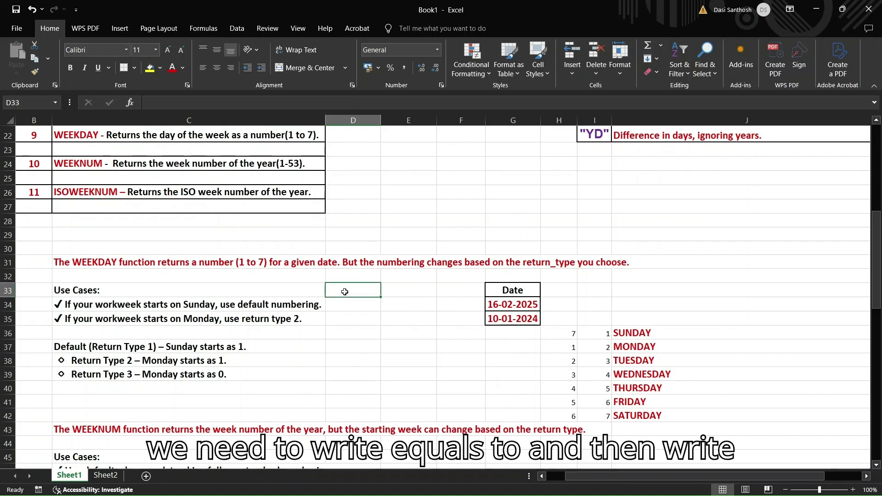
pyautogui.write('=WEEKDA')
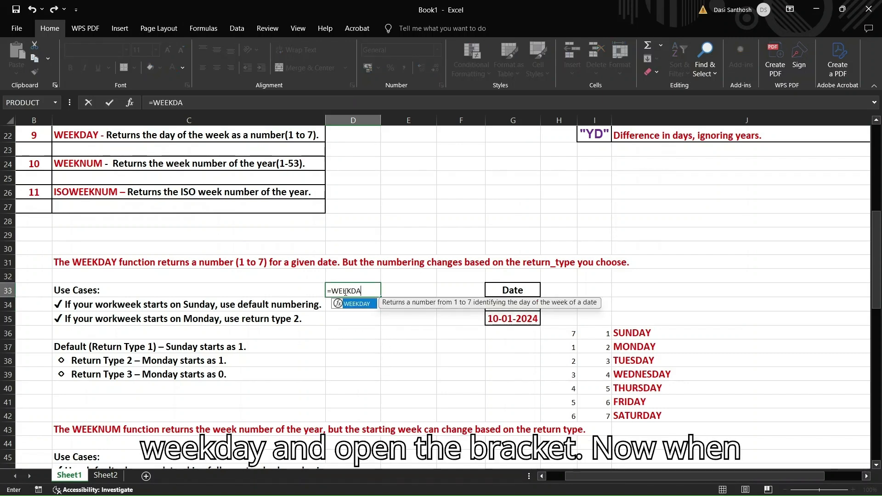
pyautogui.write('Y(')
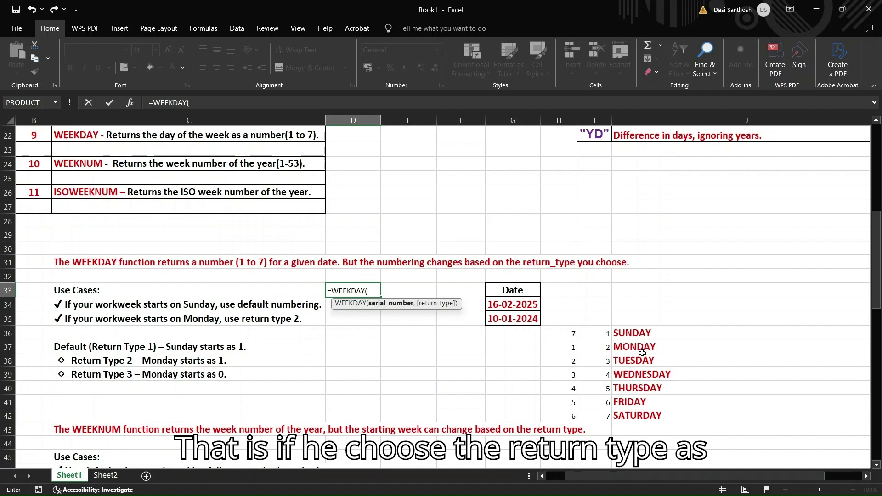
# - Point out the weekday numbering for return types 2 and 1 in H36:I42 while the WEEKDAY formula is open
pyautogui.click(568, 349)
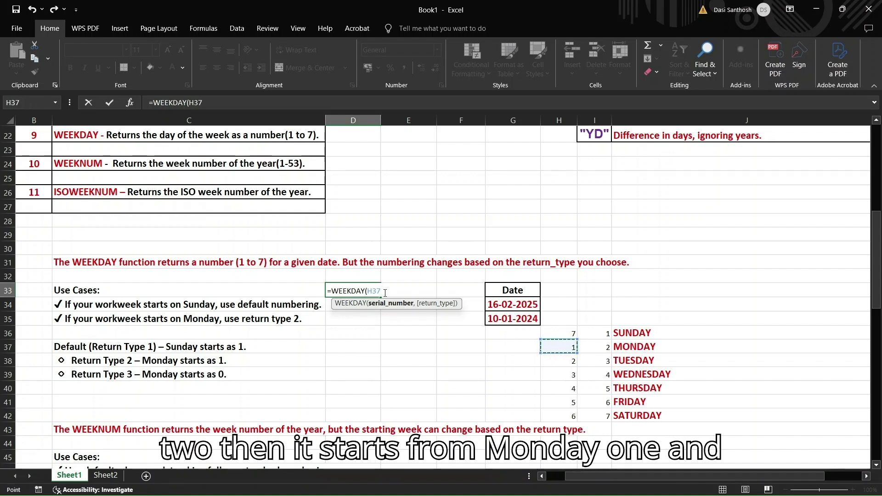
pyautogui.click(566, 416)
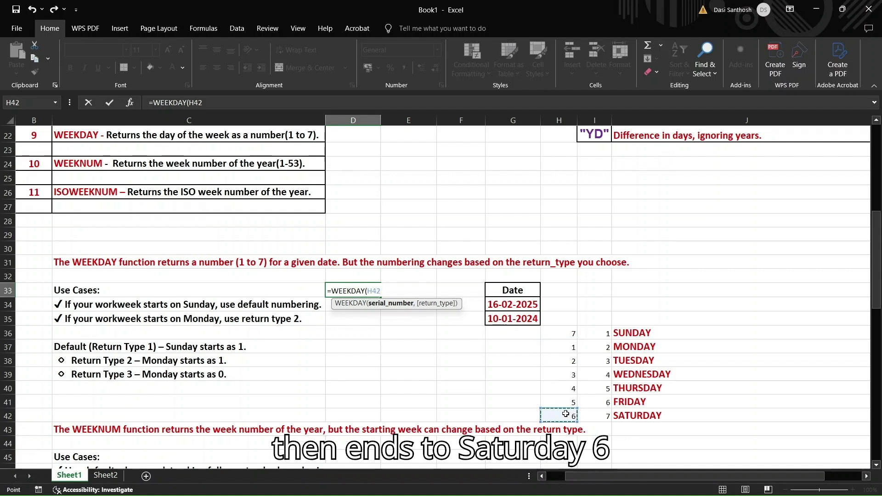
pyautogui.click(566, 332)
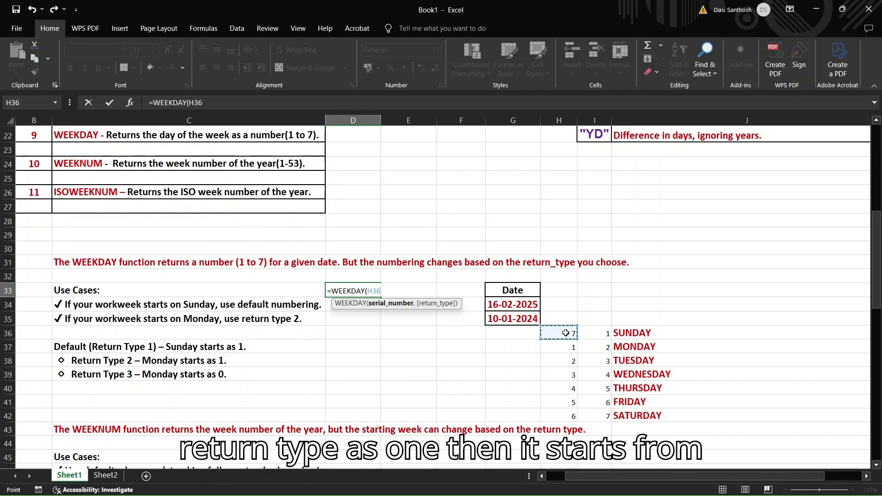
pyautogui.click(595, 332)
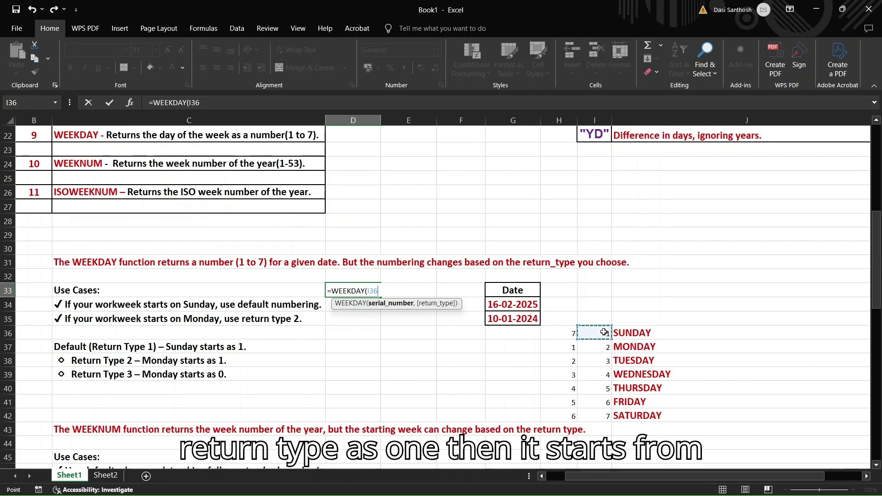
pyautogui.click(605, 346)
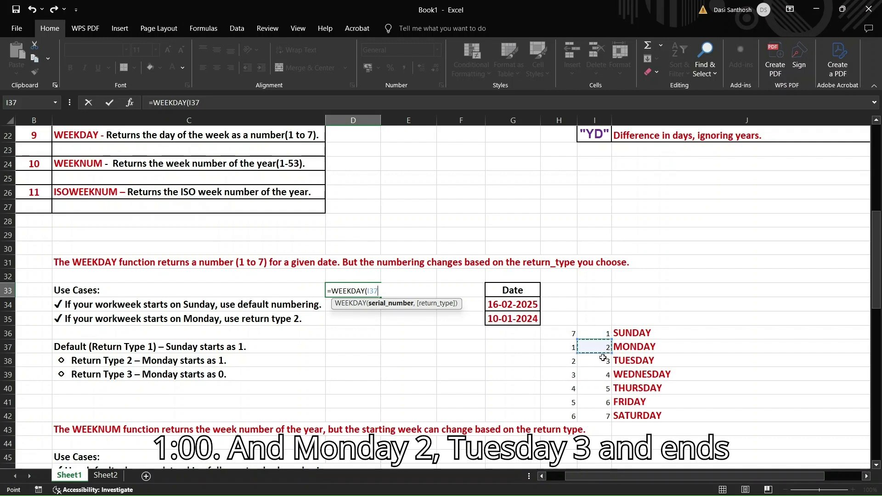
pyautogui.click(604, 360)
pyautogui.click(606, 415)
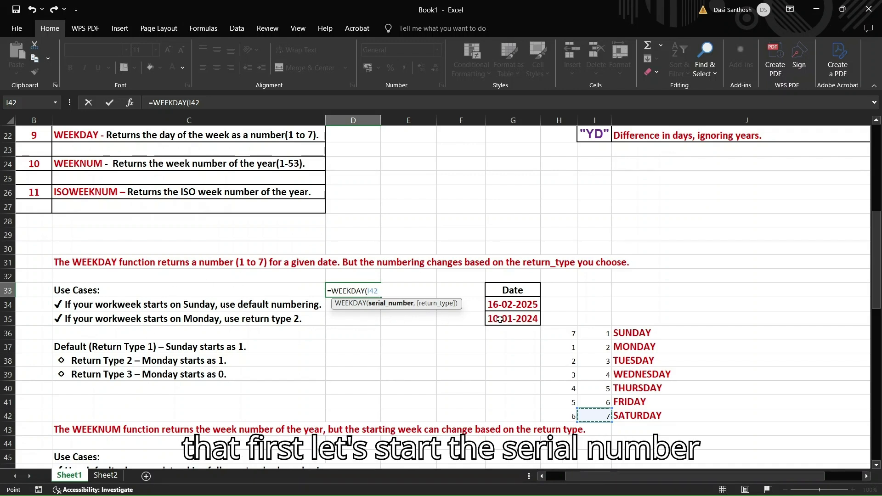
# - Complete the D33 formula as =WEEKDAY(G34,2) for the date 16-02-2025 and select the result cell
pyautogui.click(504, 305)
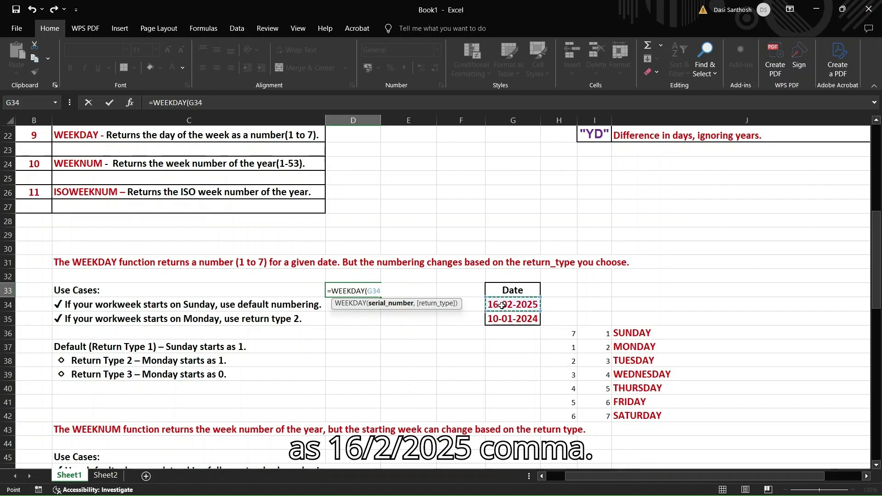
pyautogui.write(',')
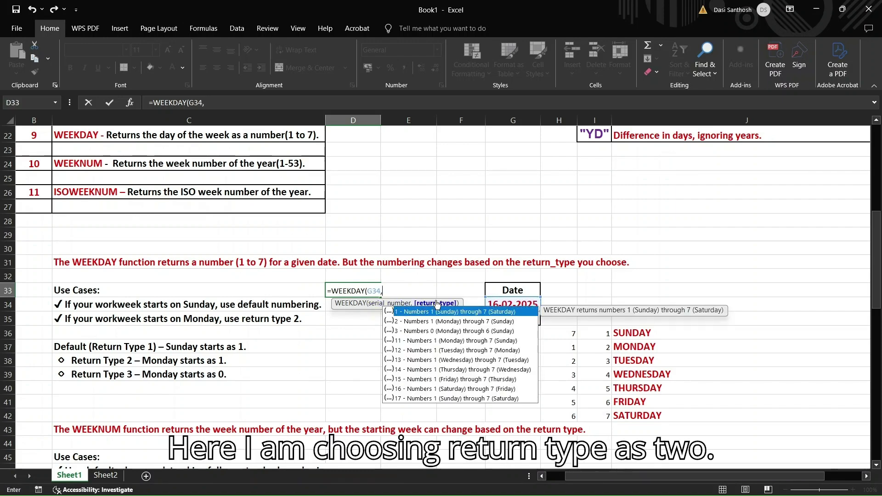
pyautogui.write('2')
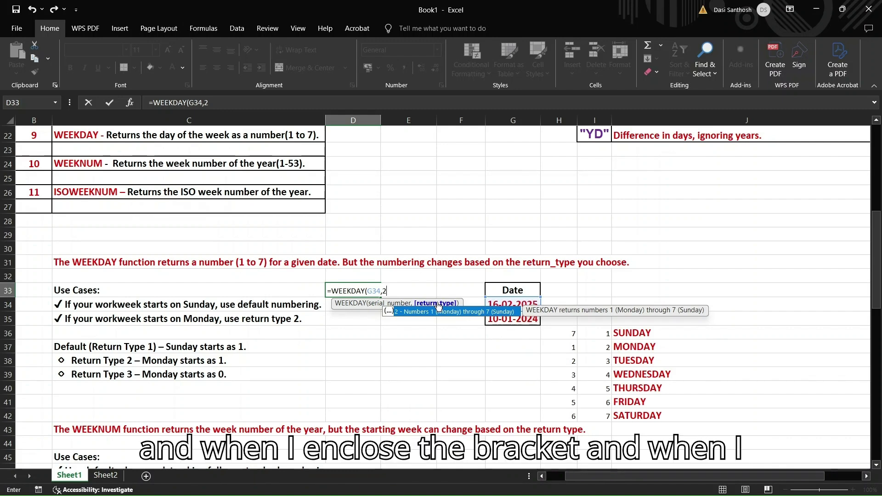
pyautogui.write(')')
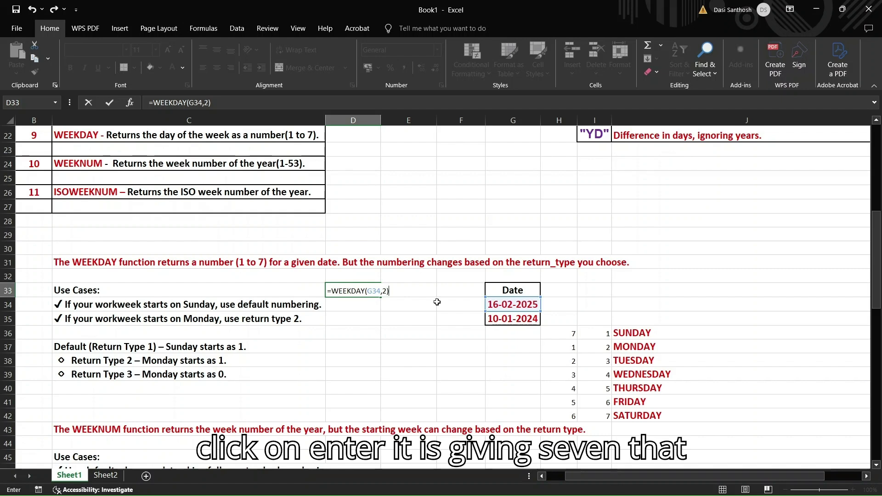
pyautogui.press('Return')
pyautogui.click(368, 290)
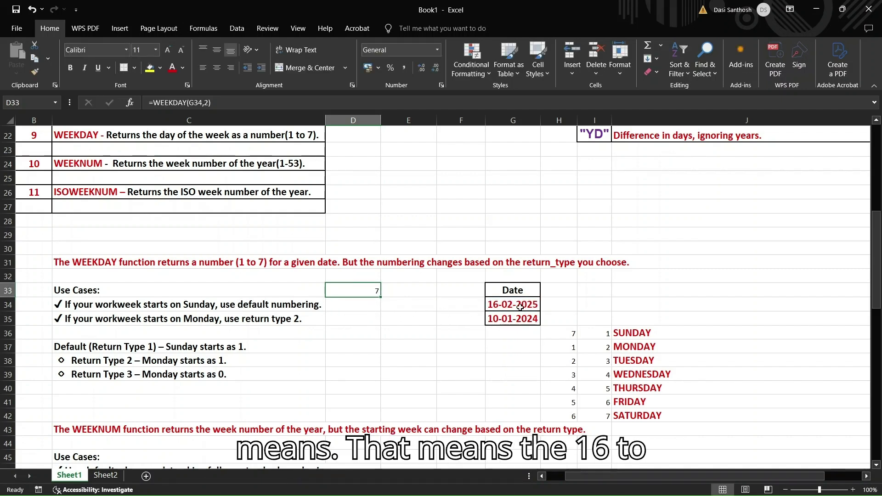
# - Point out the return type 2 weekday numbering in H36:H42 against the Sunday entry in J36
pyautogui.click(628, 334)
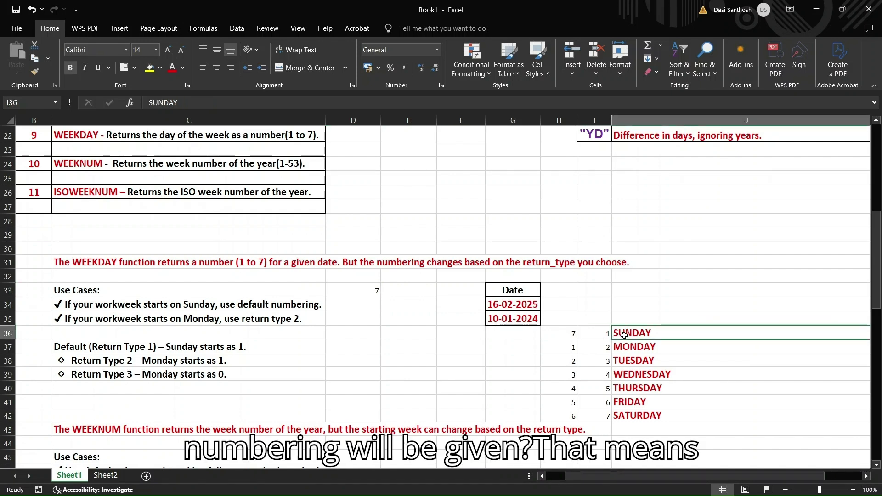
pyautogui.click(565, 347)
pyautogui.click(568, 362)
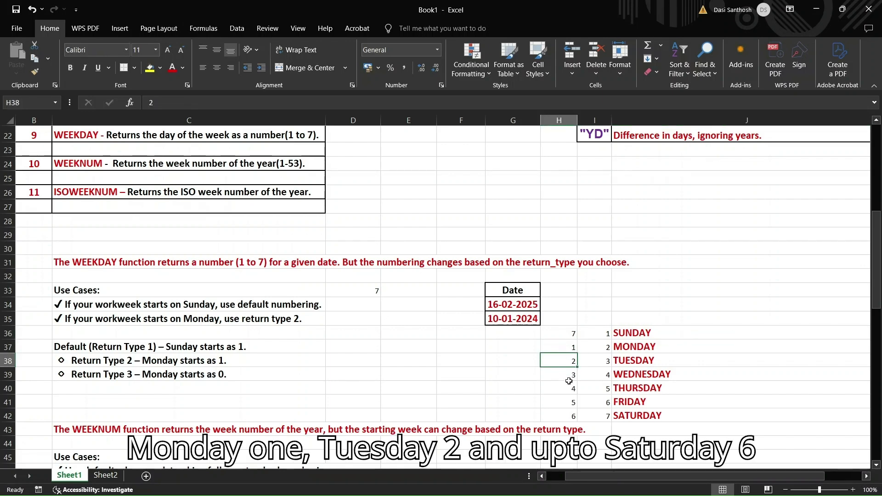
pyautogui.click(570, 415)
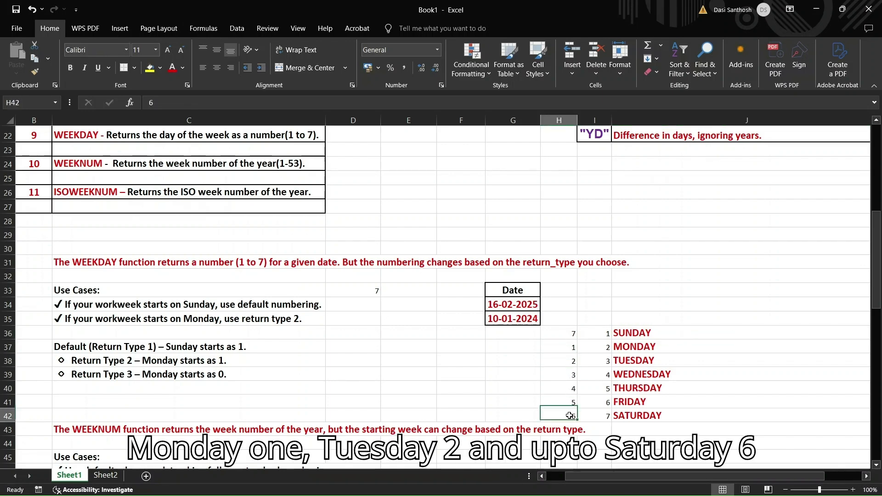
pyautogui.click(568, 334)
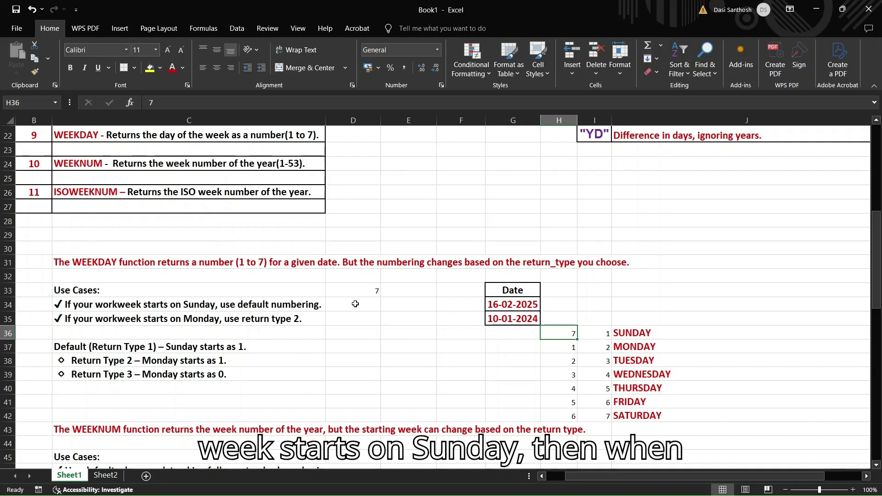
# - Change the return type of the WEEKDAY formula in D33 to 1, making it =WEEKDAY(G34,1), and select the result cell
pyautogui.click(369, 287)
pyautogui.doubleClick(381, 290)
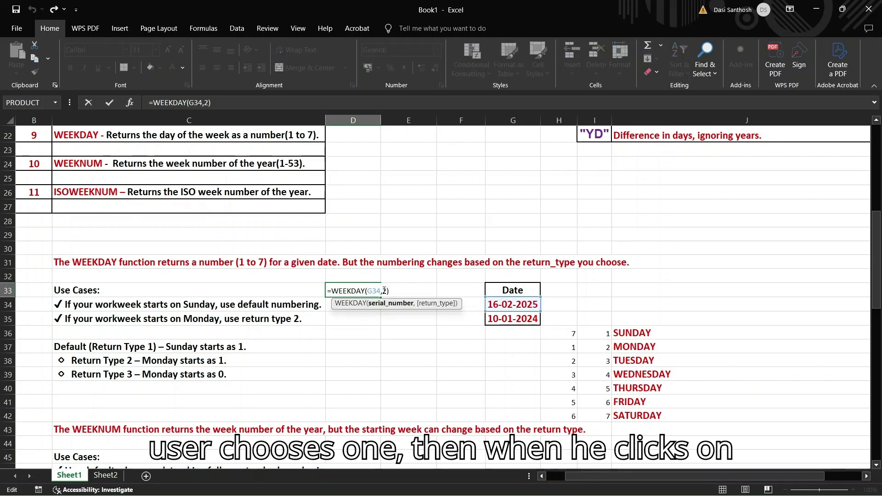
pyautogui.press('BackSpace')
pyautogui.write('1')
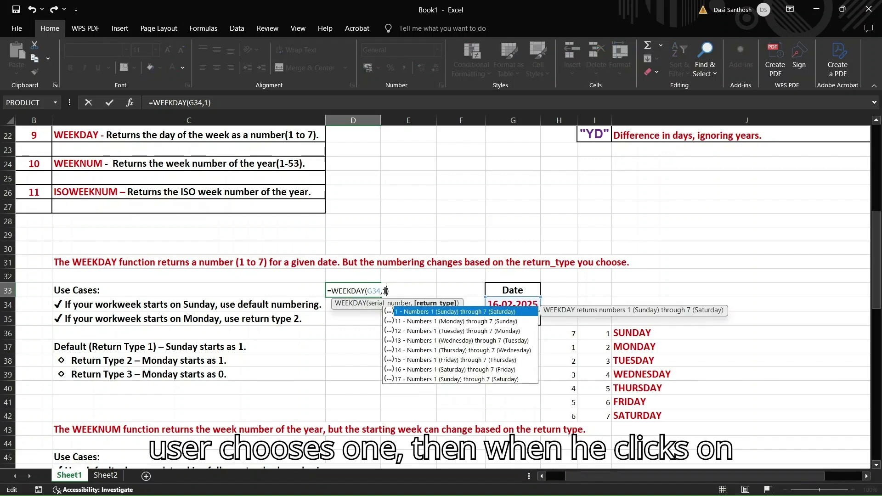
pyautogui.press('Return')
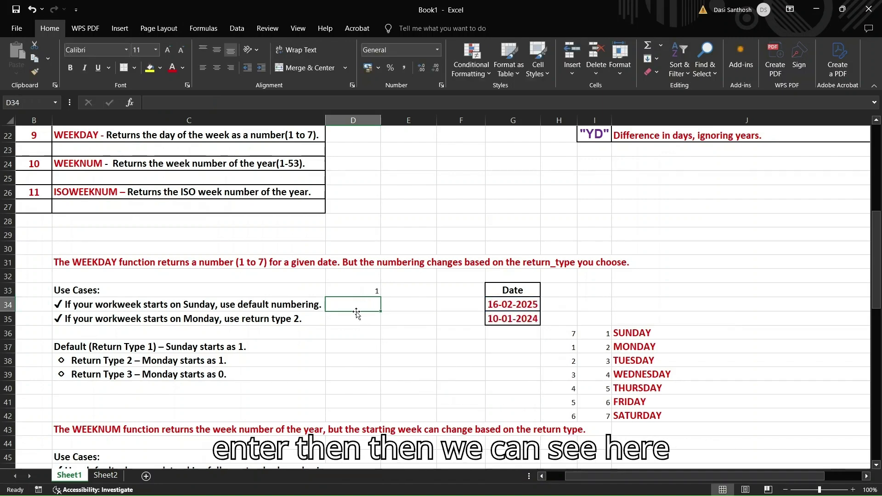
pyautogui.click(367, 291)
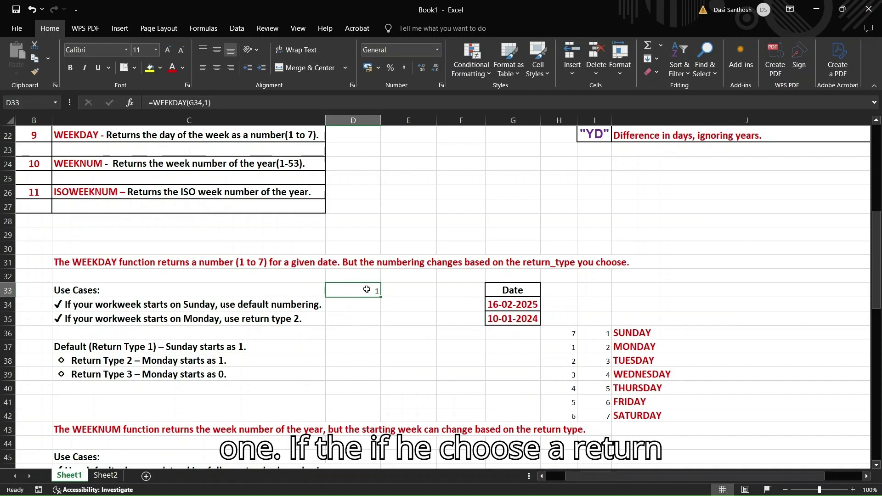
# - Compare the D33 result with the return type 1 numbers for Sunday and Monday in I36:J37
pyautogui.click(646, 337)
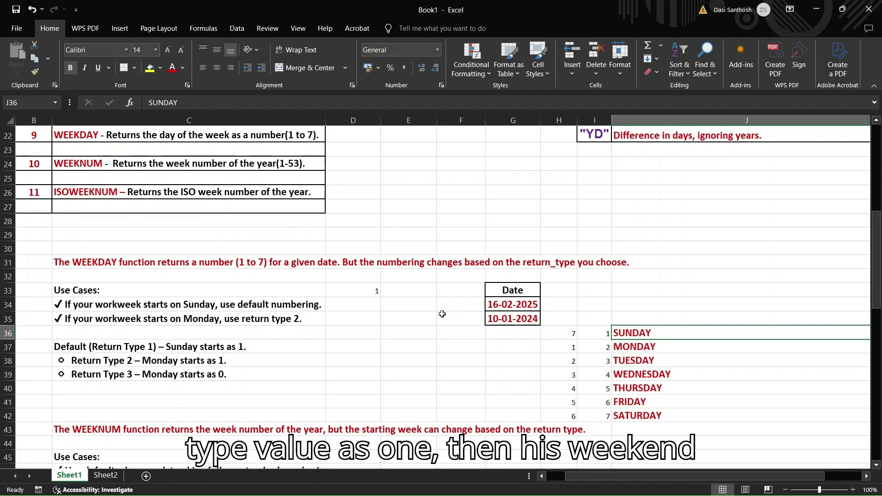
pyautogui.click(600, 333)
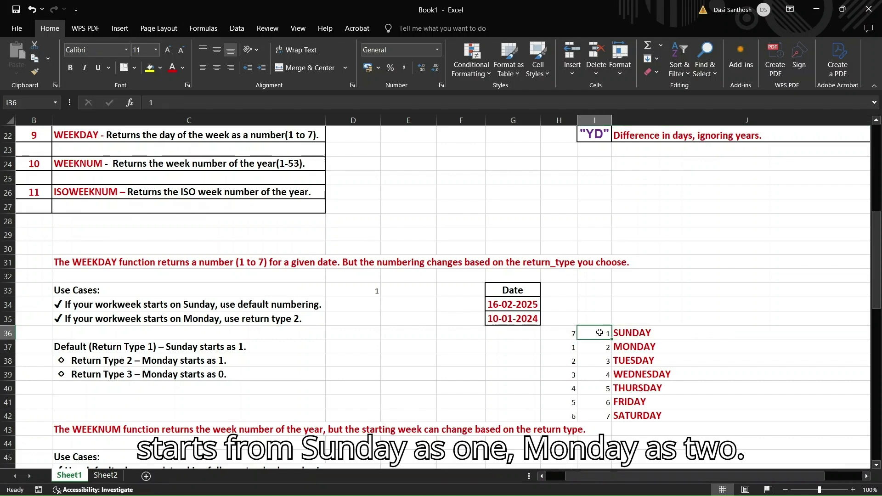
pyautogui.click(630, 345)
pyautogui.click(599, 347)
pyautogui.click(366, 291)
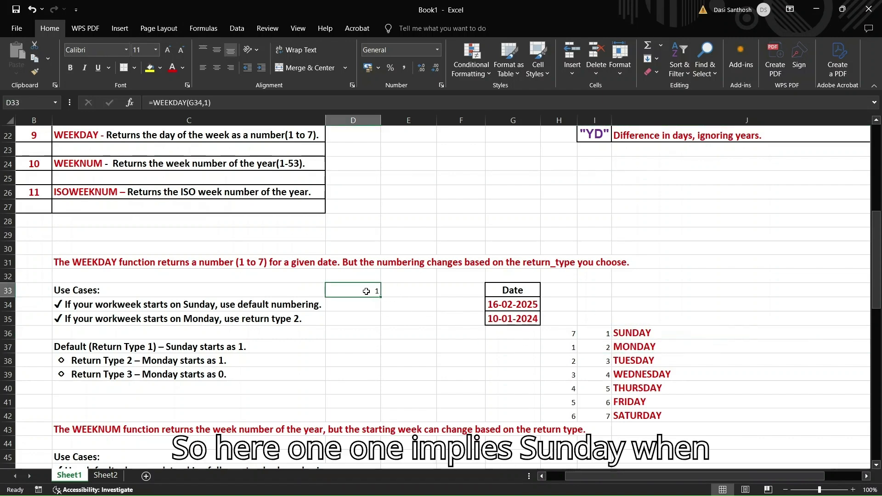
pyautogui.click(642, 334)
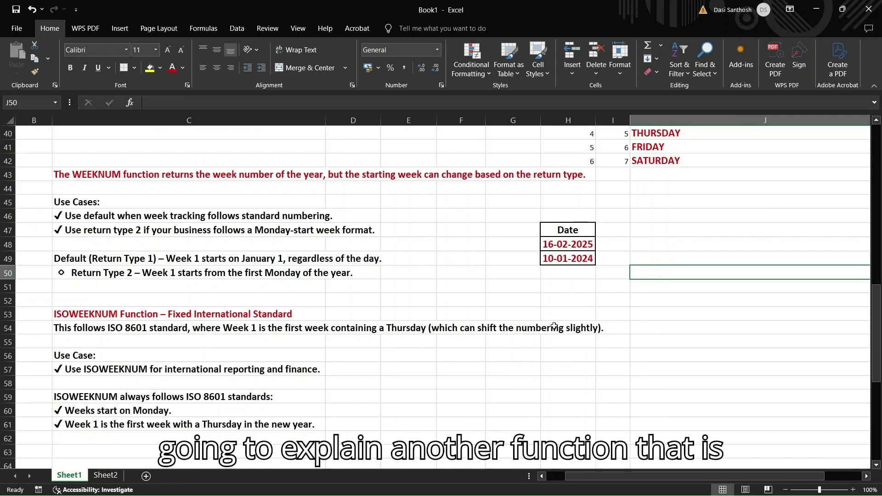
# - Go to the WEEKNUM section and review its description and use cases in C43:C47
pyautogui.click(90, 179)
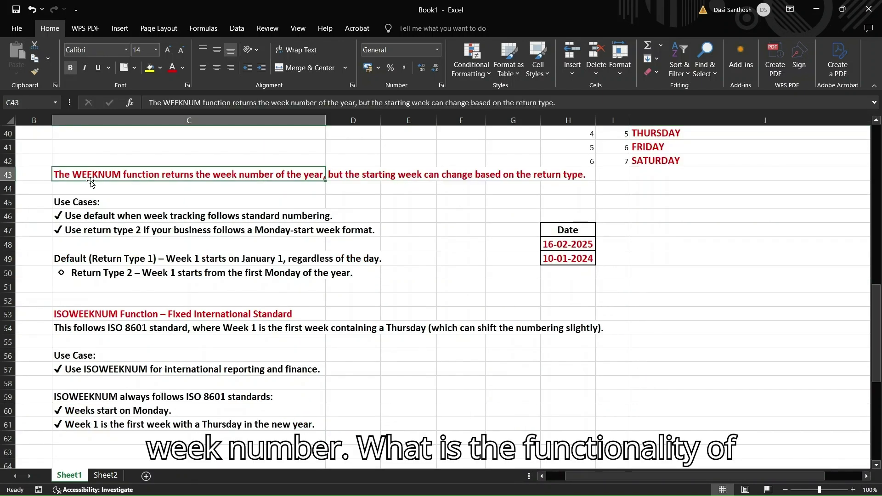
pyautogui.click(124, 187)
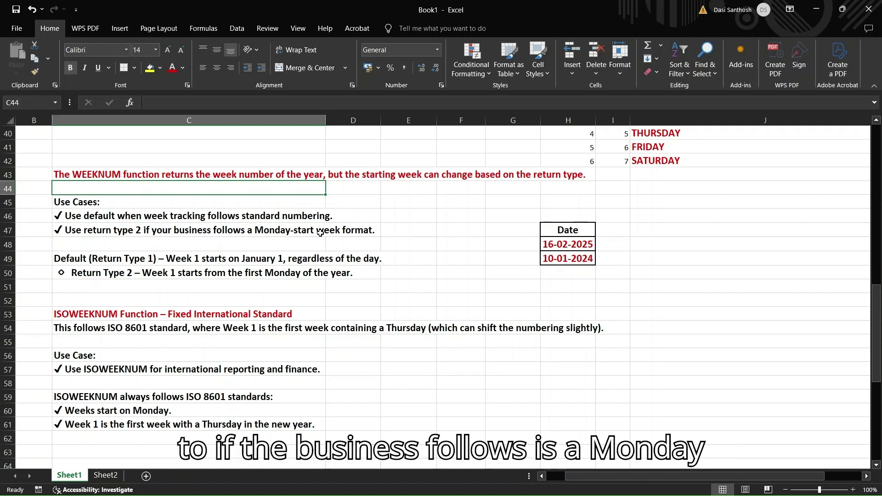
pyautogui.click(419, 230)
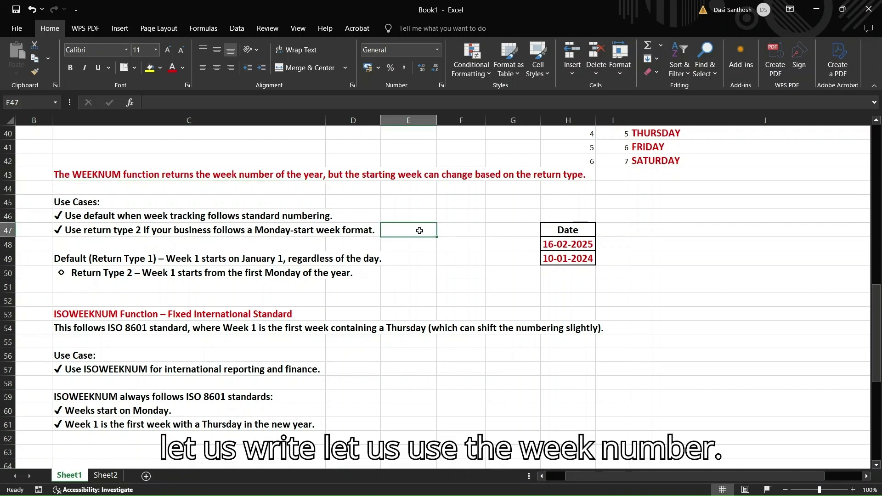
# - Enter =WEEKNUM(H49,1) in F47 for the date 10-01-2024 and select the result cell
pyautogui.click(453, 236)
pyautogui.write('=')
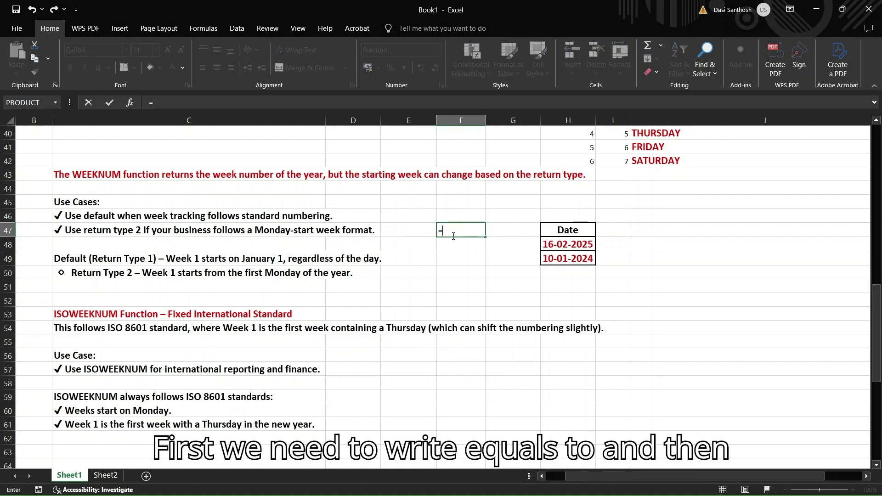
pyautogui.write('WEEKNU')
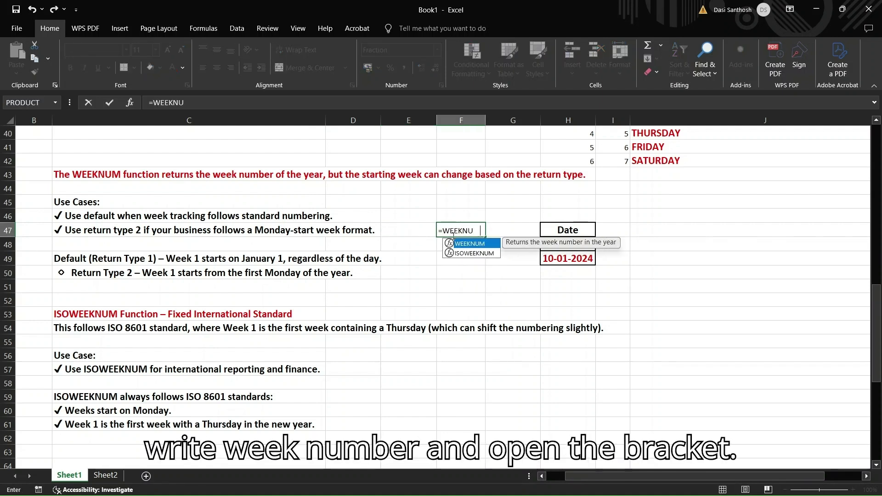
pyautogui.write('M(')
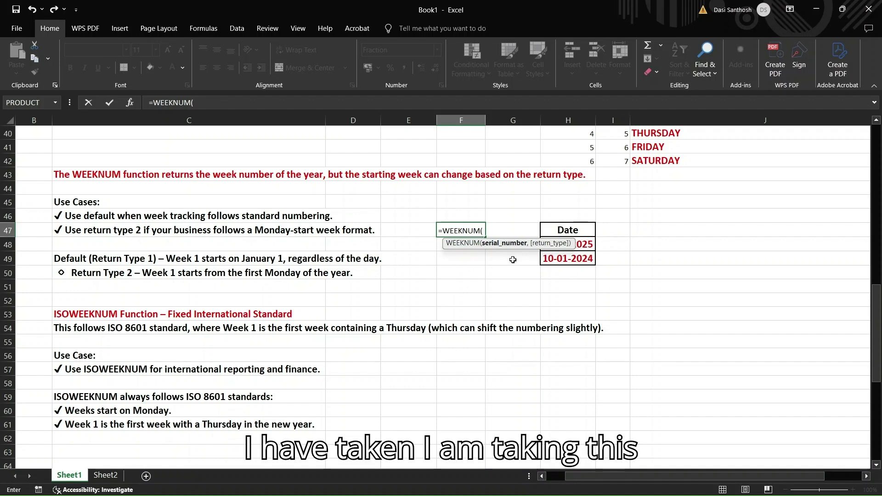
pyautogui.click(564, 261)
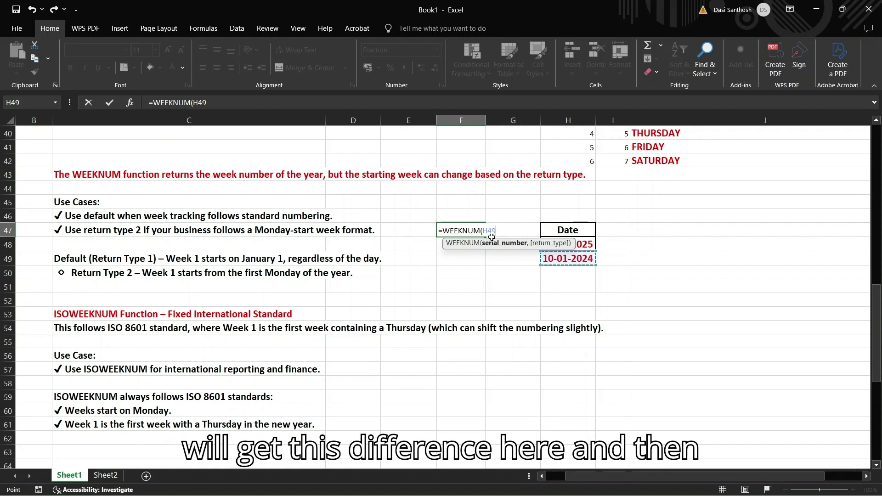
pyautogui.write(',')
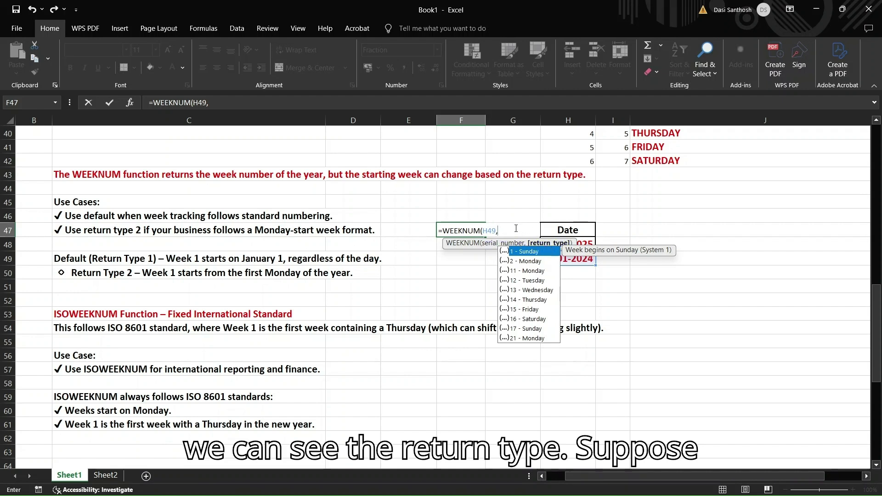
pyautogui.write('1')
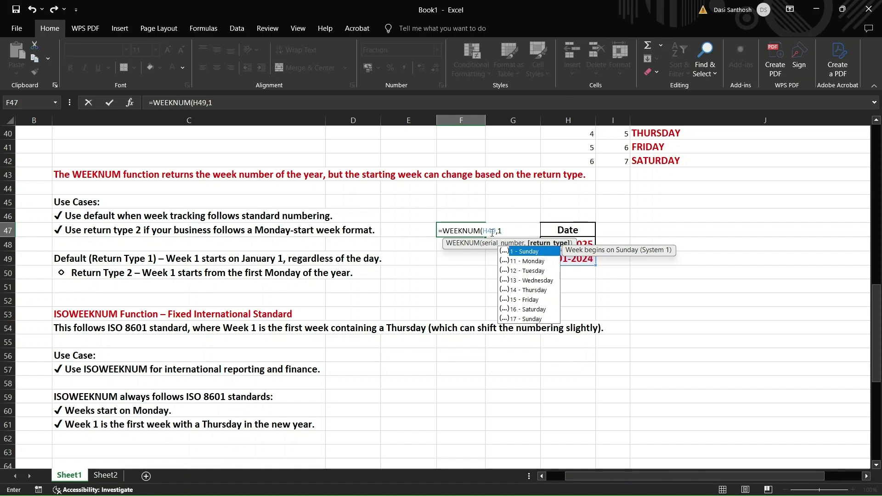
pyautogui.write(')')
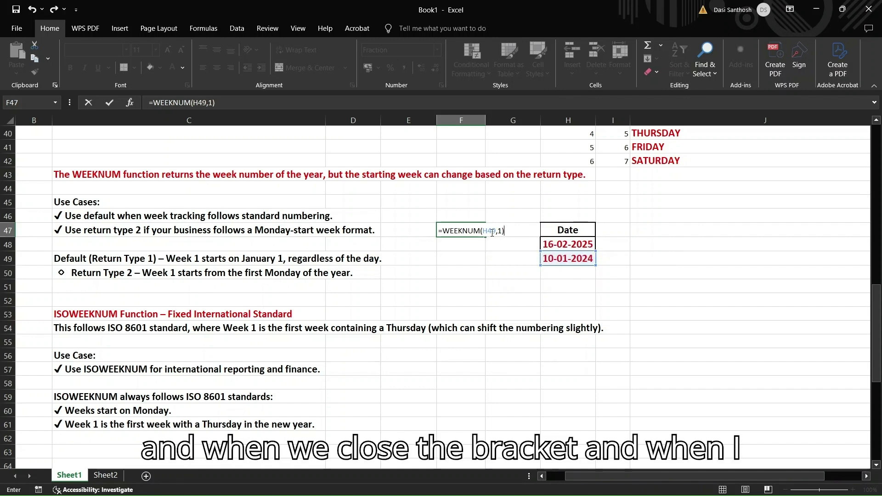
pyautogui.press('Return')
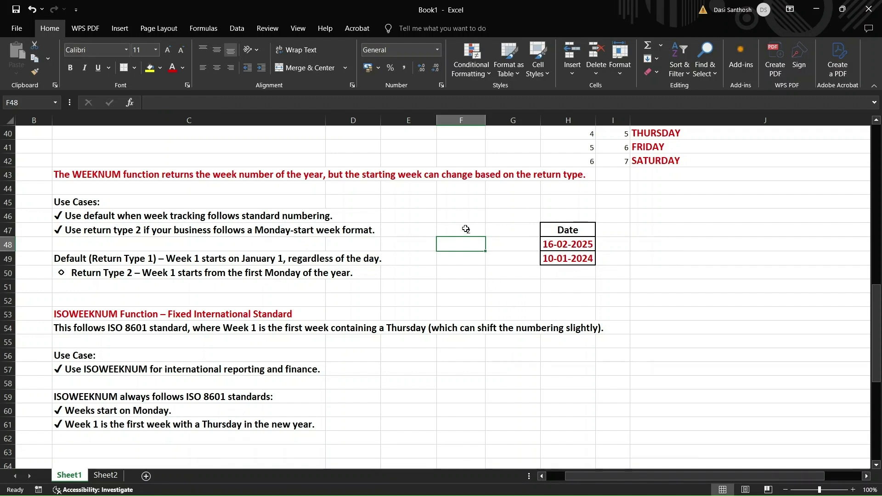
pyautogui.click(472, 231)
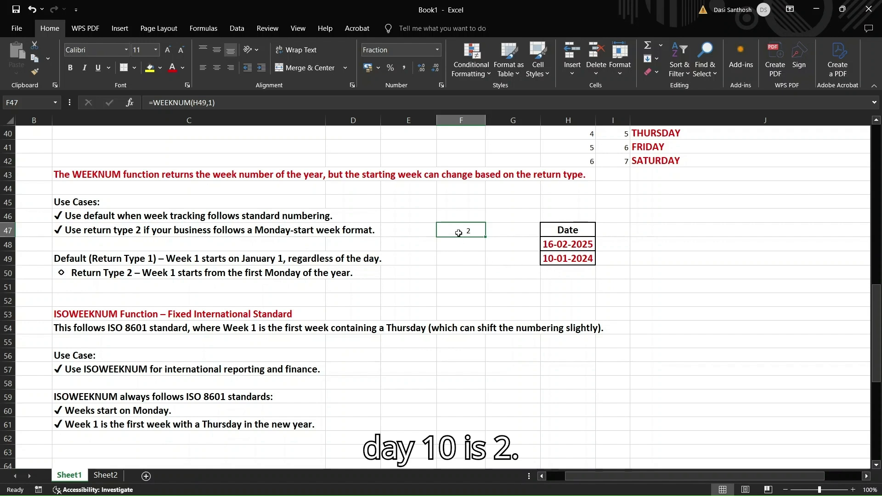
# - Review the ISOWEEKNUM use case and ISO 8601 rules in C57:C61, and point out the date in H48
pyautogui.click(409, 397)
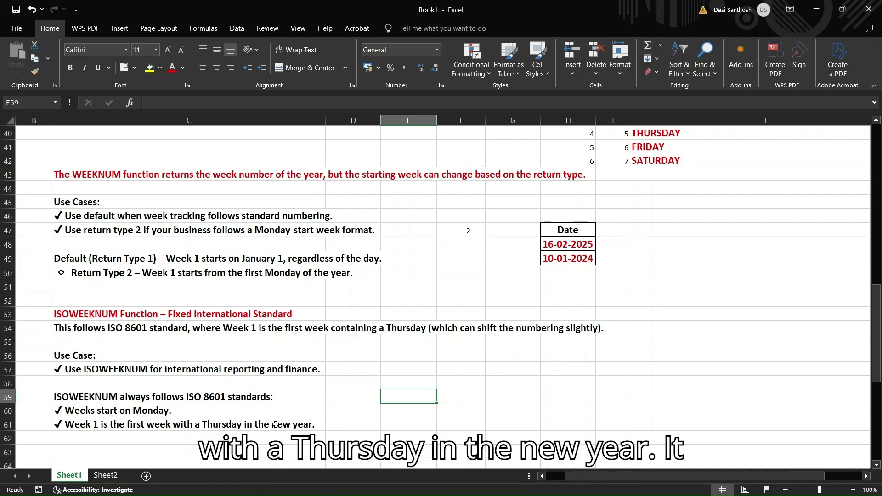
pyautogui.click(311, 426)
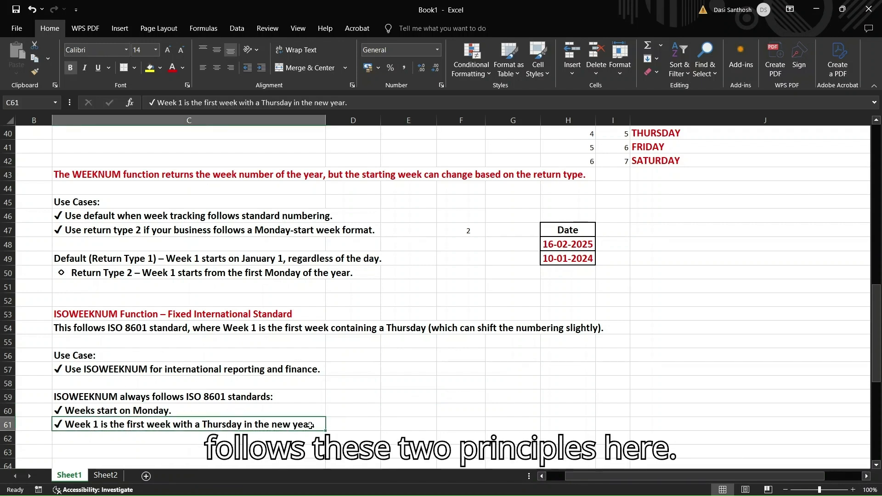
pyautogui.click(290, 413)
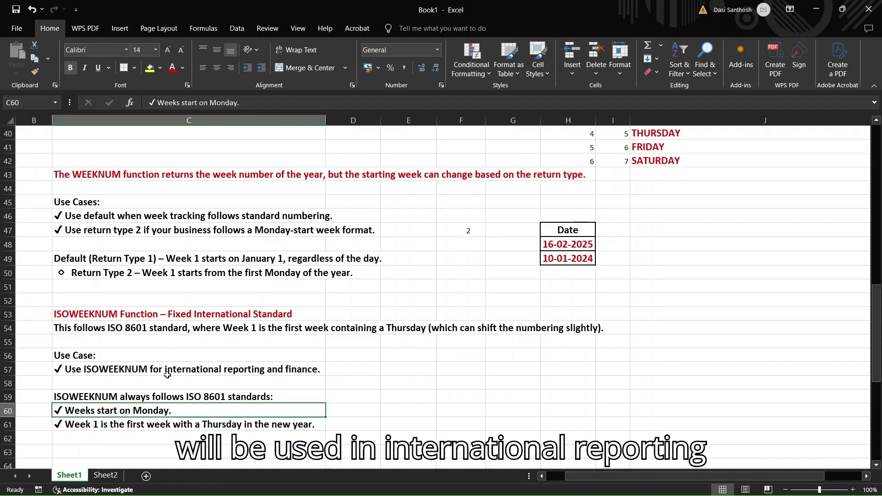
pyautogui.click(434, 370)
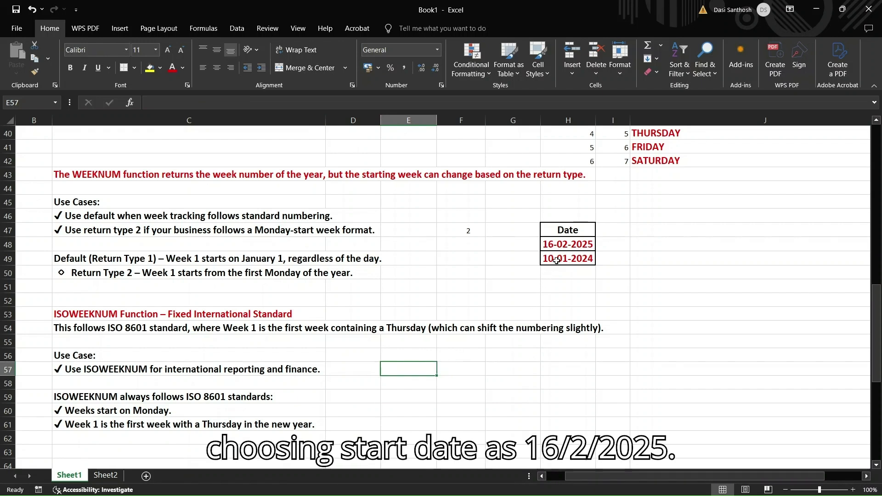
pyautogui.click(563, 245)
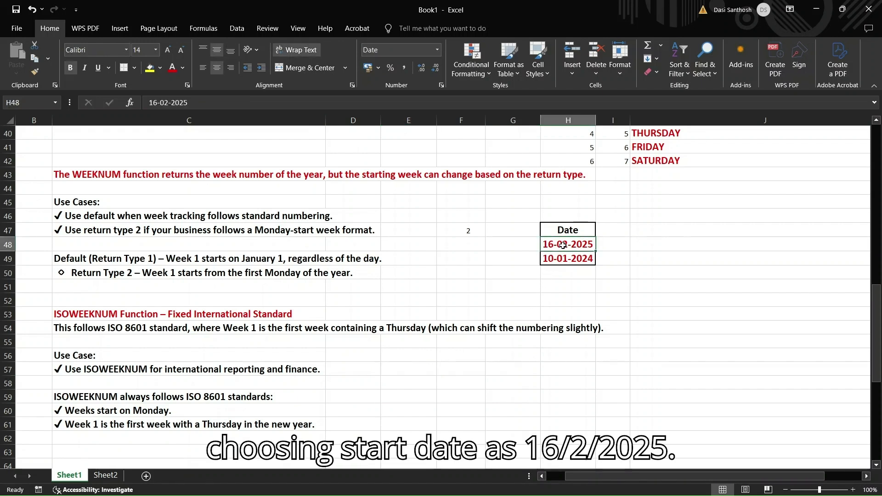
# - Enter =ISOWEEKNUM(H48) in E57 for the date 16-02-2025 and select the result cell
pyautogui.click(407, 371)
pyautogui.write('=')
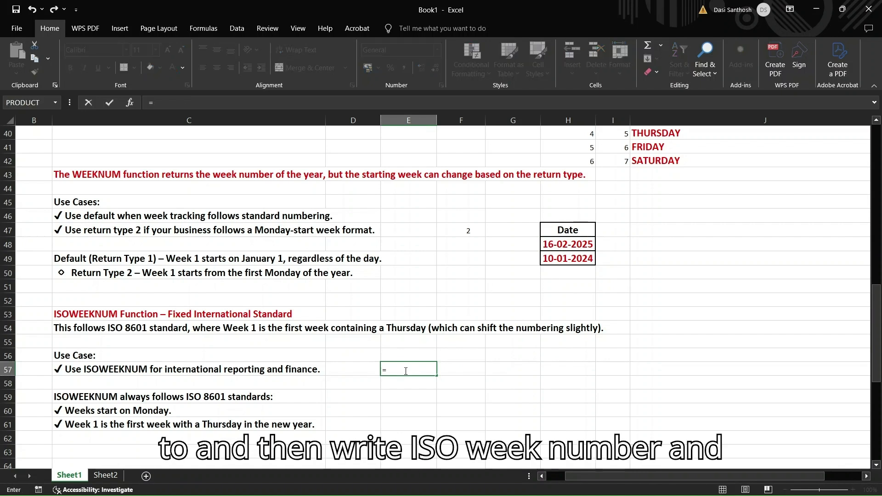
pyautogui.write('ISOWEEKNUM(')
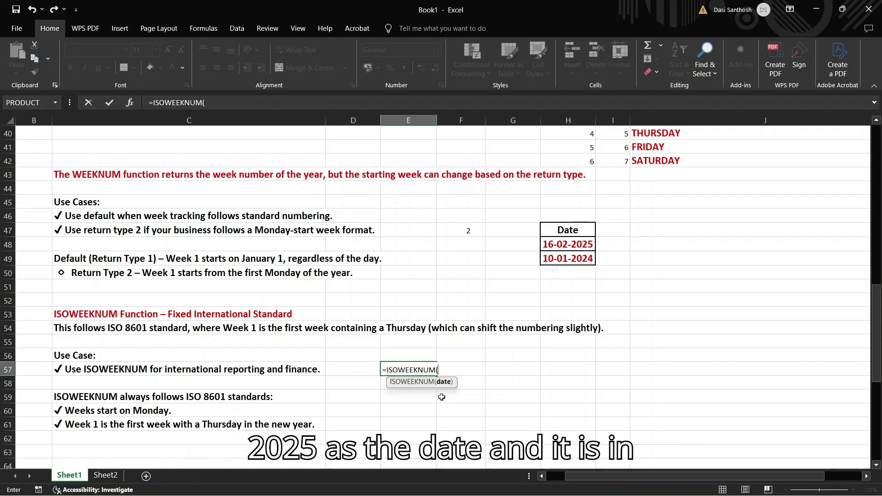
pyautogui.click(556, 242)
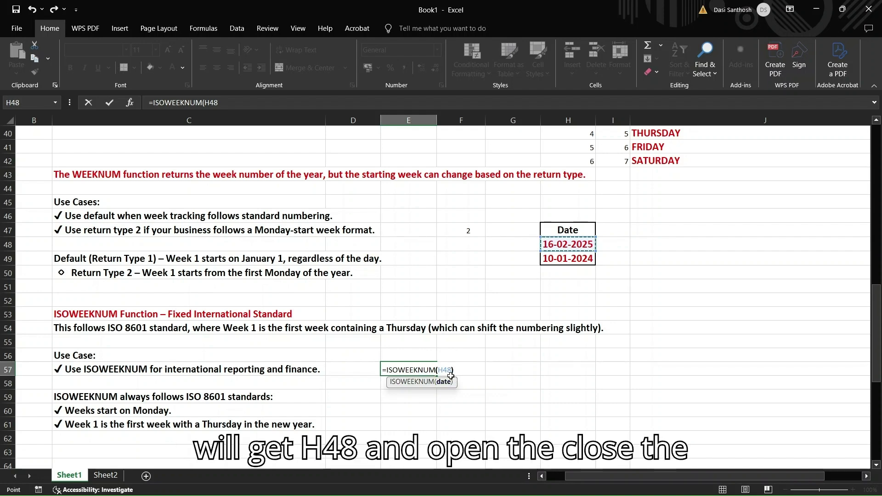
pyautogui.write(')')
pyautogui.press('Return')
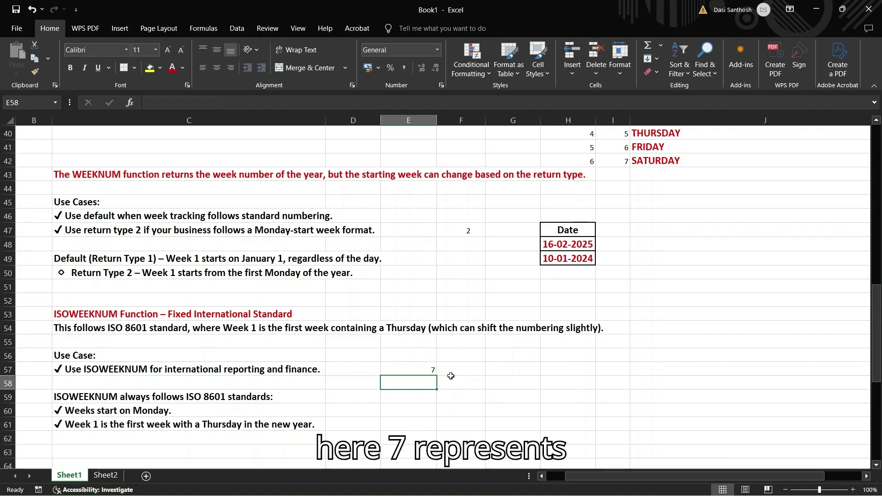
pyautogui.click(414, 370)
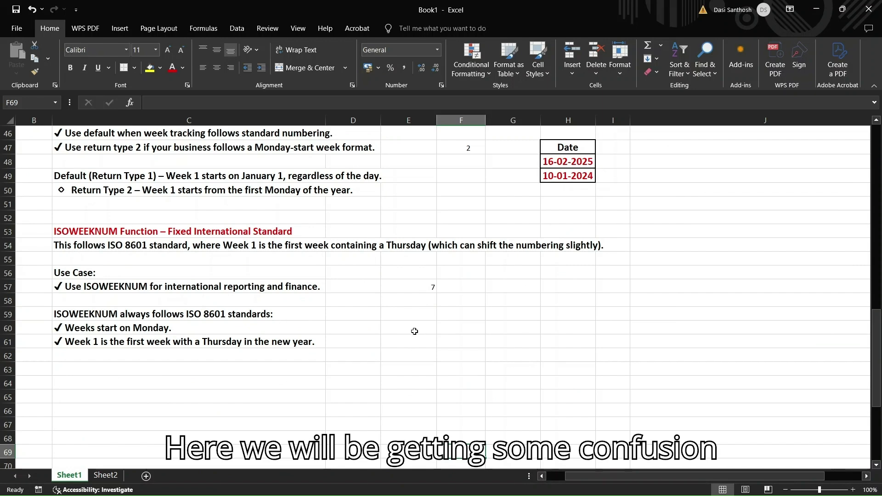
# - Compare the notes and use cases of the WEEKDAY, WEEKNUM and ISOWEEKNUM sections in rows 31 to 61
pyautogui.scroll(6, 415, 332)
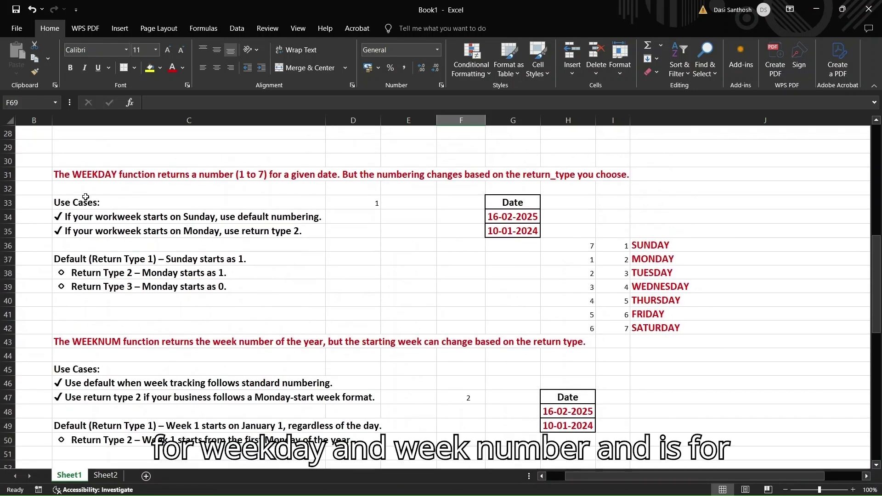
pyautogui.scroll(-3, 216, 241)
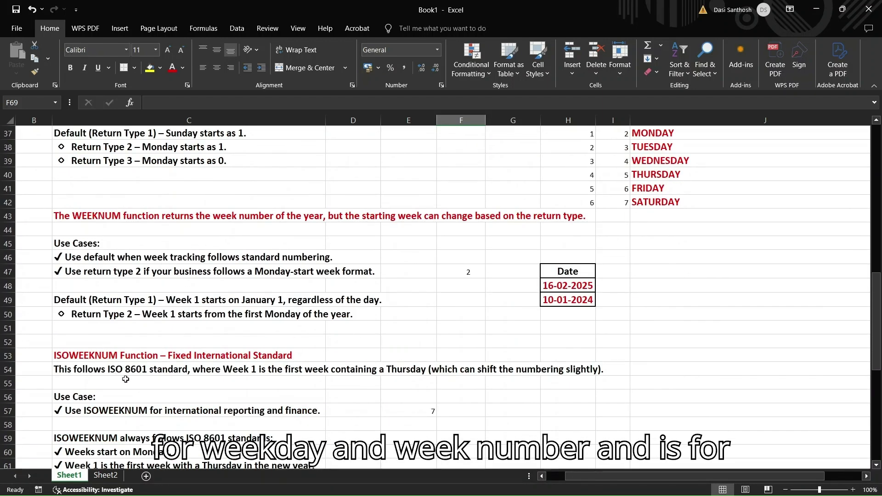
pyautogui.scroll(3, 236, 356)
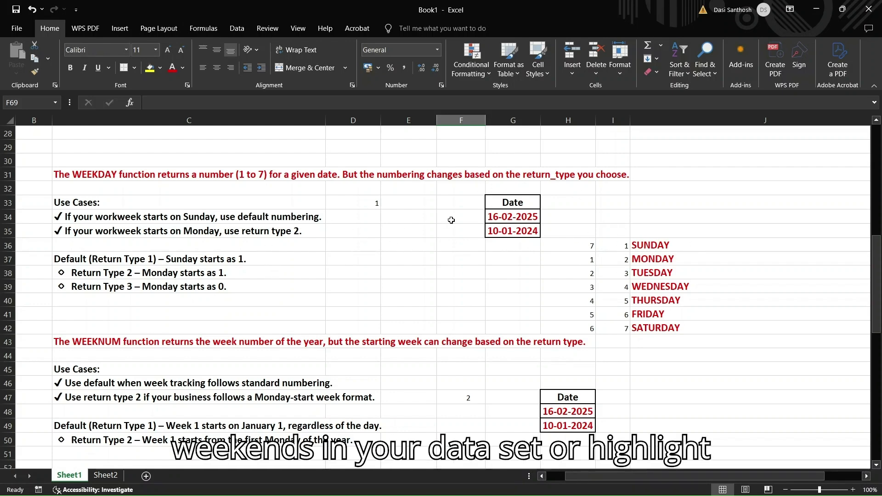
pyautogui.scroll(-3, 408, 271)
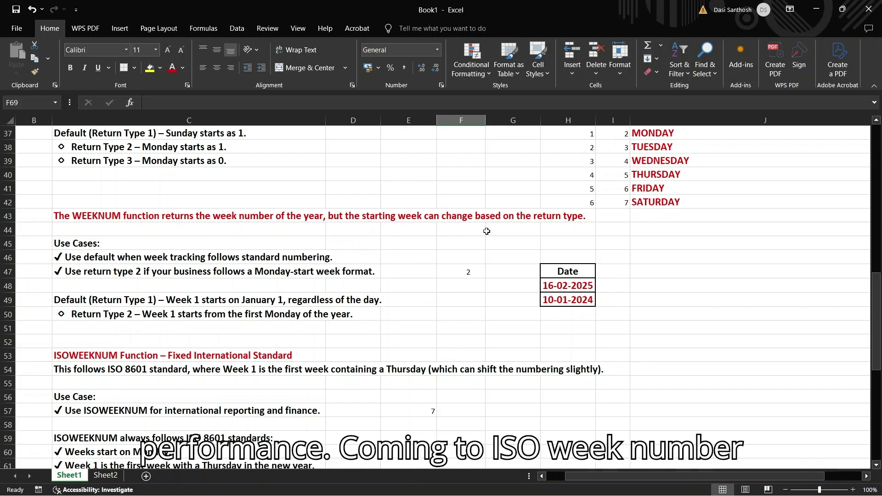
pyautogui.scroll(-3, 480, 234)
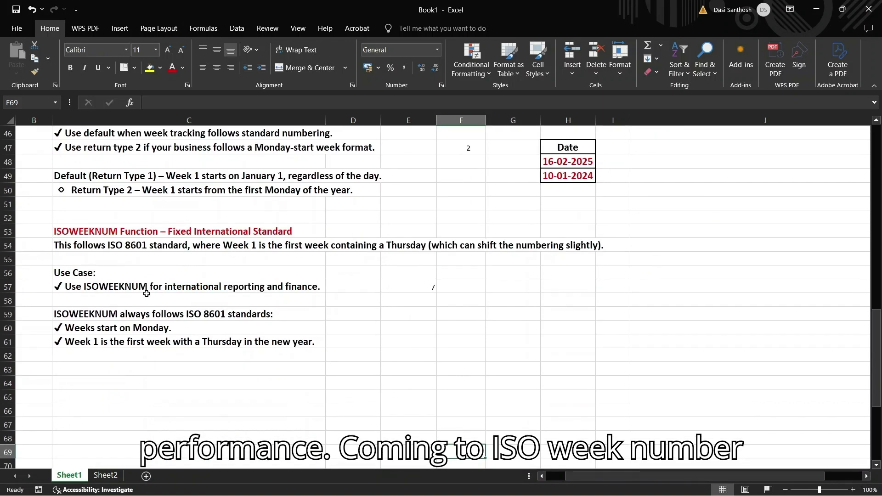